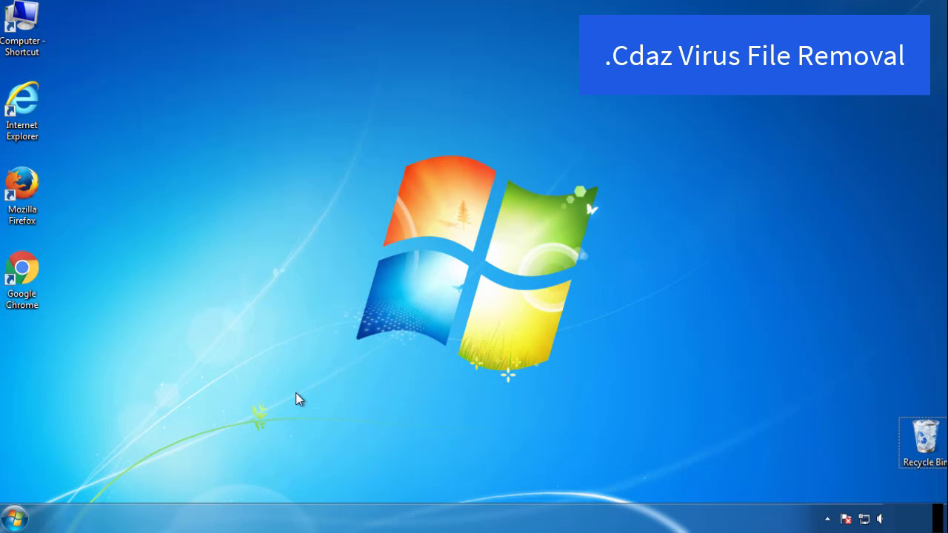
- Run msconfig, enable Safe boot (Minimal) on the Boot tab, and restart into Safe Mode
{"action": "left_click", "coordinate": [16, 518]}
{"action": "left_click", "coordinate": [77, 478]}
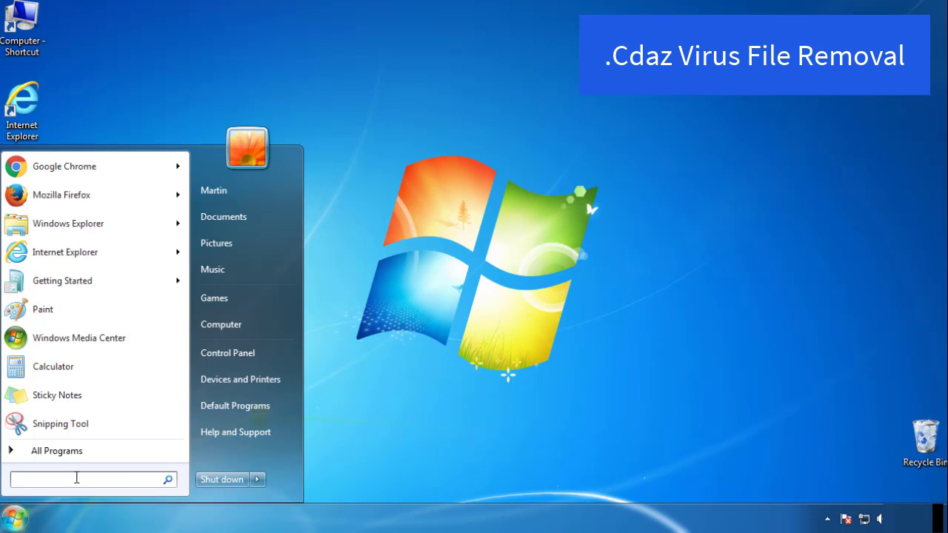
{"action": "type", "text": "mscon"}
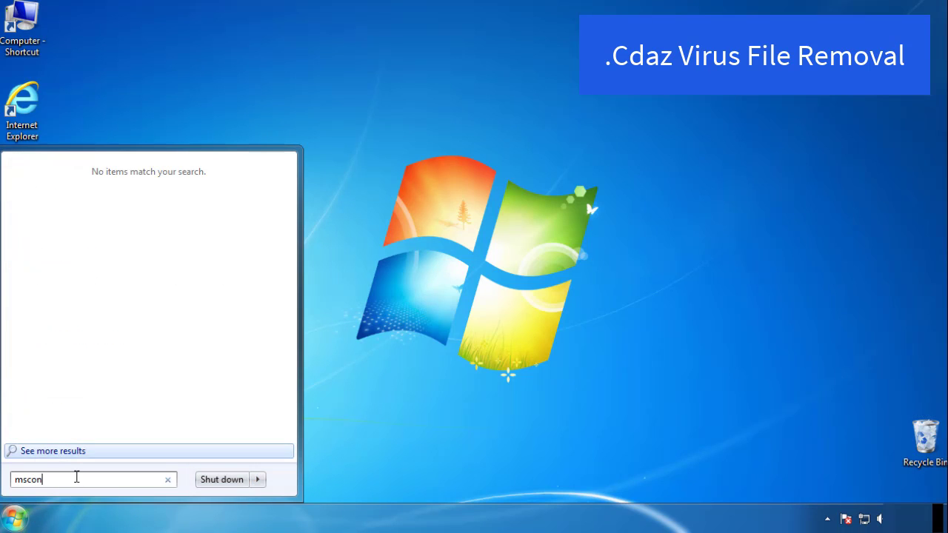
{"action": "type", "text": "fig"}
{"action": "key", "text": "Return"}
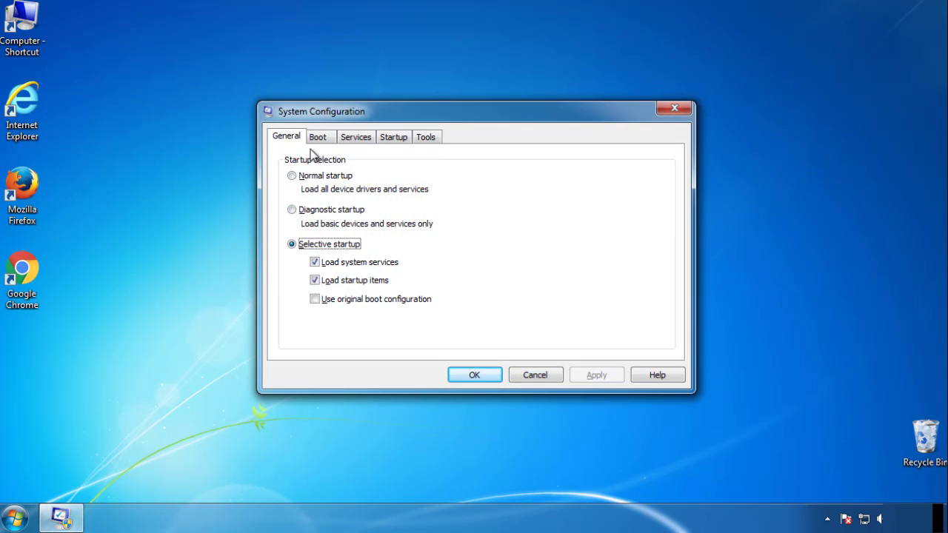
{"action": "left_click", "coordinate": [317, 139]}
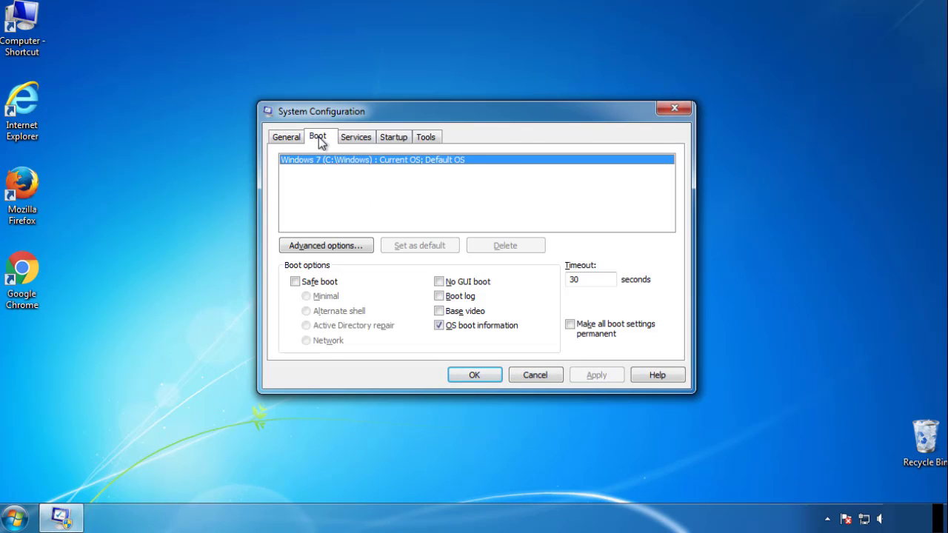
{"action": "left_click", "coordinate": [294, 282]}
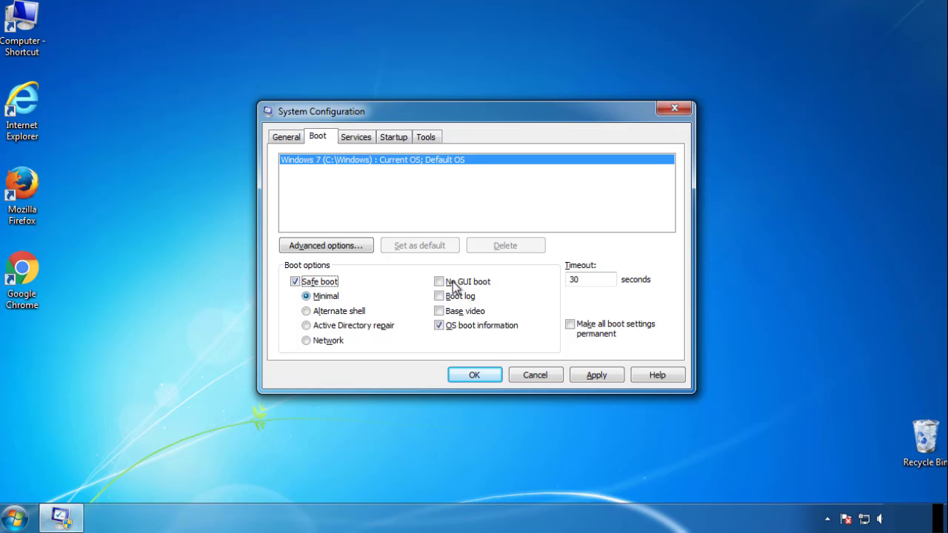
{"action": "left_click", "coordinate": [475, 375]}
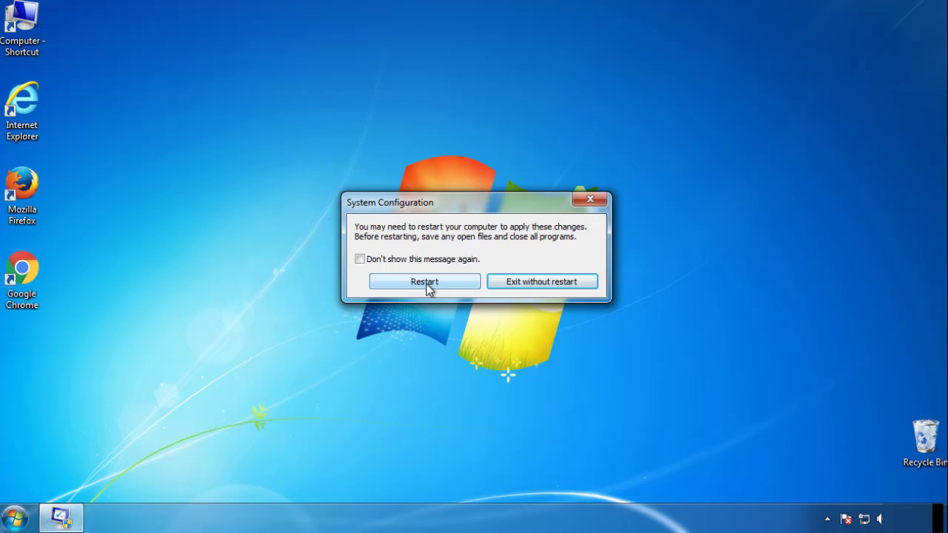
{"action": "left_click", "coordinate": [426, 283]}
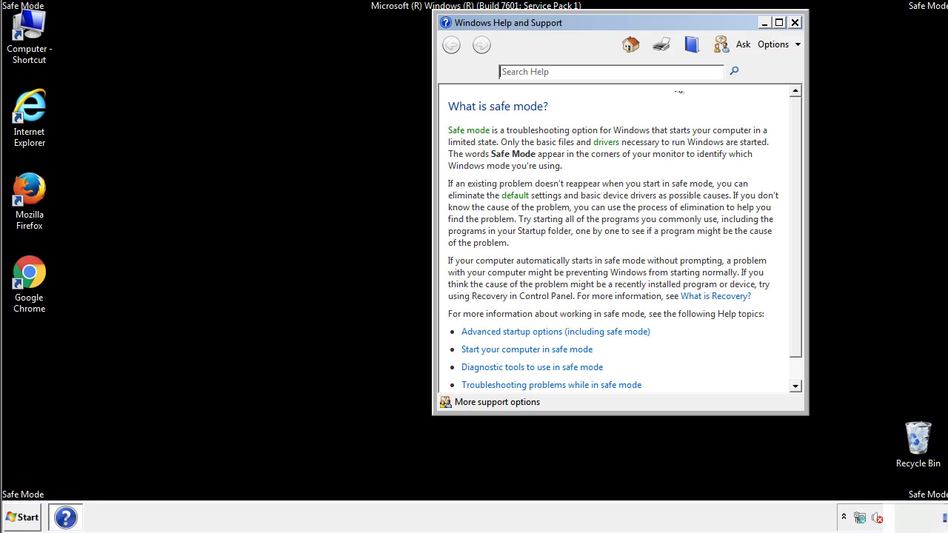
- Close Help and Support, then enable showing hidden files, folders and drives in Folder Options
{"action": "left_click", "coordinate": [795, 22]}
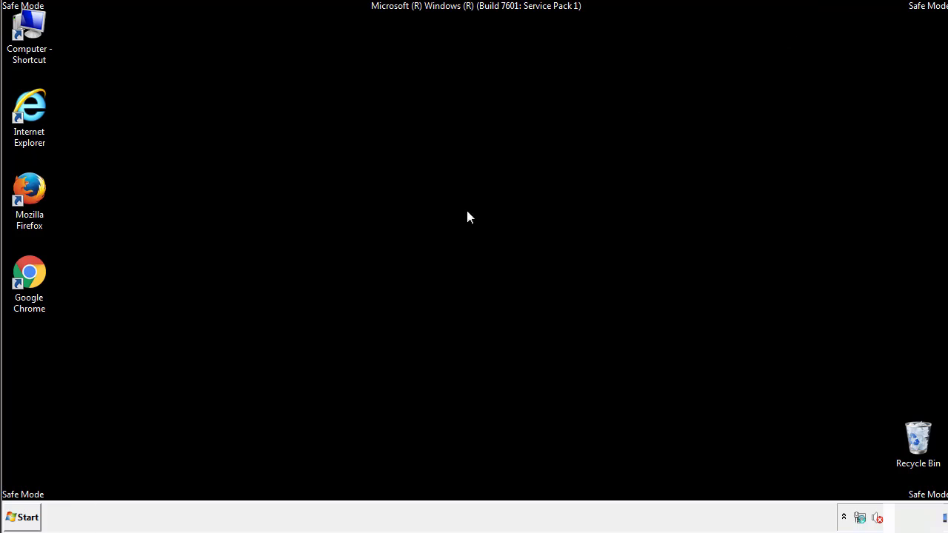
{"action": "left_click", "coordinate": [30, 516]}
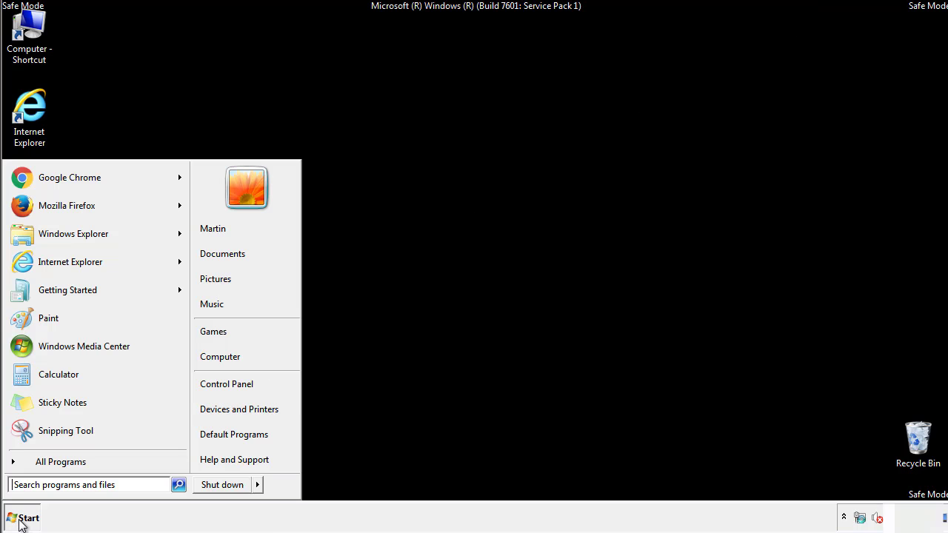
{"action": "left_click", "coordinate": [237, 379]}
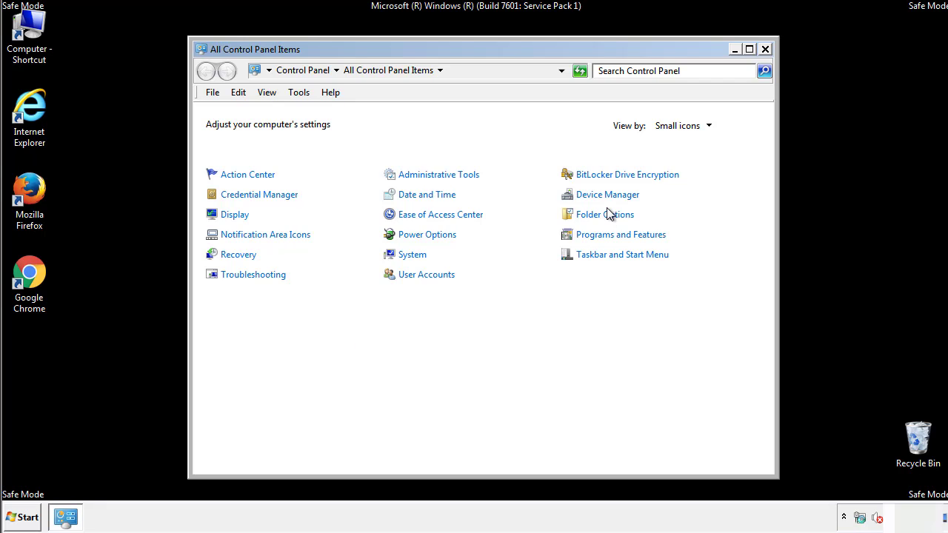
{"action": "left_click", "coordinate": [607, 214]}
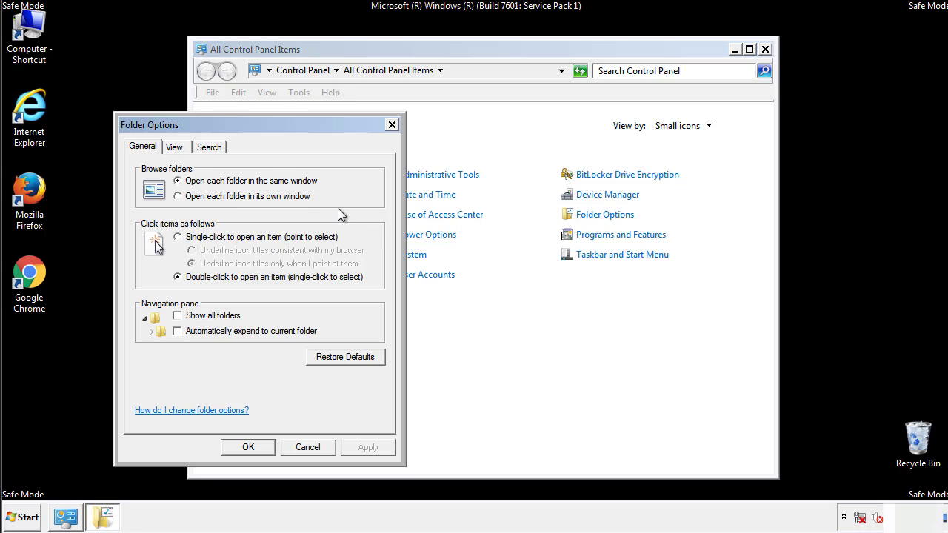
{"action": "left_click", "coordinate": [176, 150]}
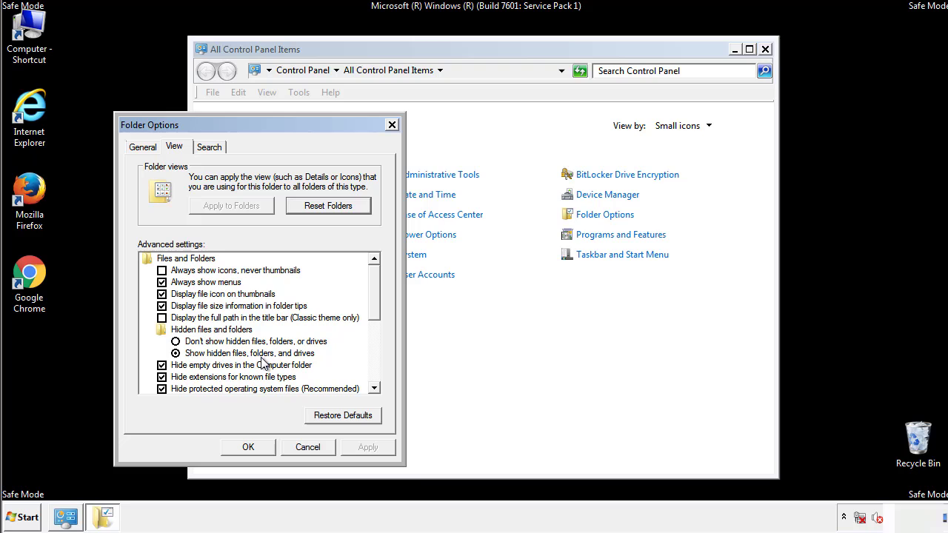
{"action": "left_click", "coordinate": [255, 445]}
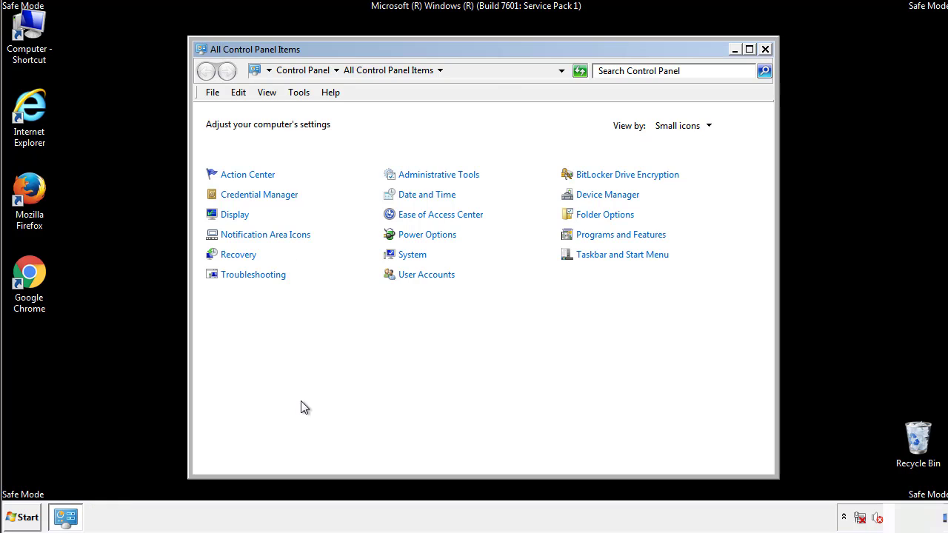
{"action": "left_click", "coordinate": [765, 49]}
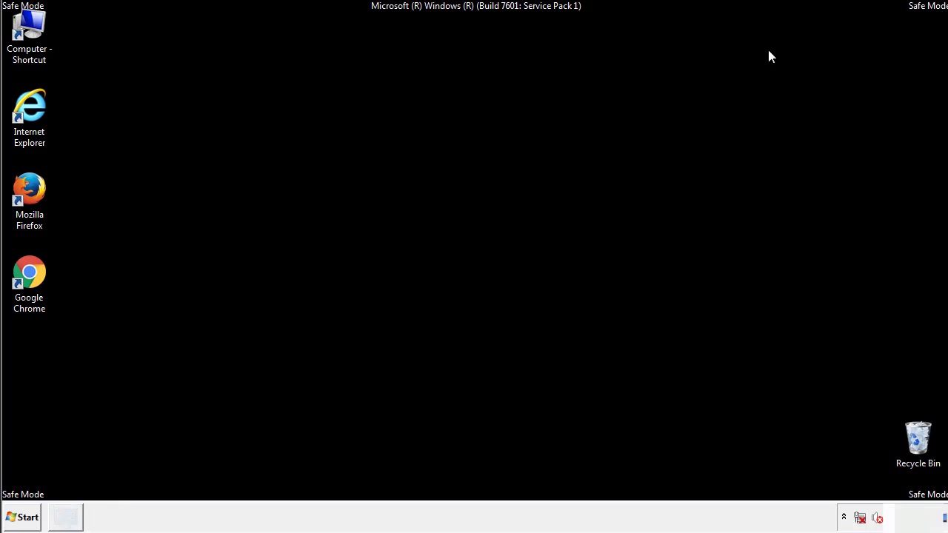
- Browse from Computer into Local Disk (C:)\Windows and scroll down to System32
{"action": "double_click", "coordinate": [30, 30]}
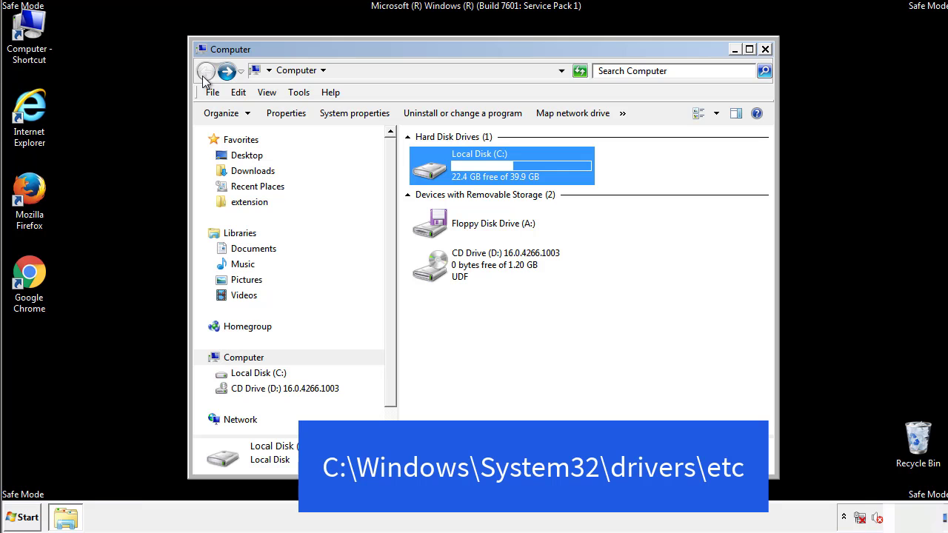
{"action": "double_click", "coordinate": [435, 173]}
{"action": "double_click", "coordinate": [433, 271]}
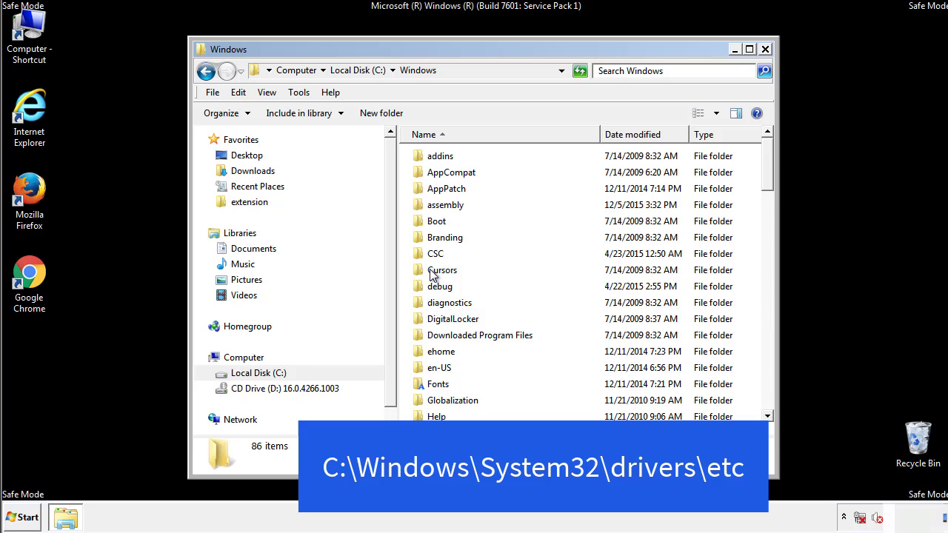
{"action": "scroll", "coordinate": [436, 333], "scroll_direction": "down", "scroll_amount": 2}
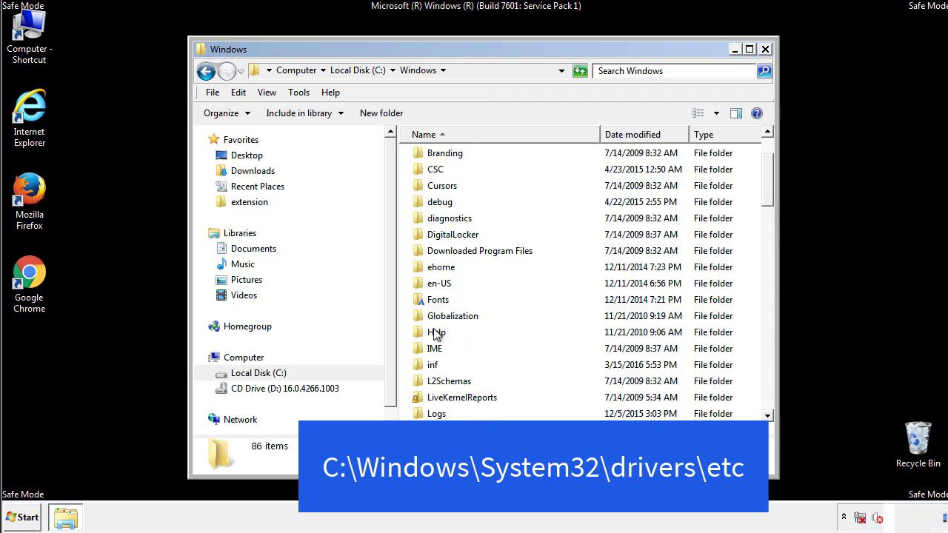
{"action": "scroll", "coordinate": [435, 335], "scroll_direction": "down", "scroll_amount": 2}
{"action": "scroll", "coordinate": [436, 335], "scroll_direction": "down", "scroll_amount": 2}
{"action": "scroll", "coordinate": [437, 337], "scroll_direction": "down", "scroll_amount": 3}
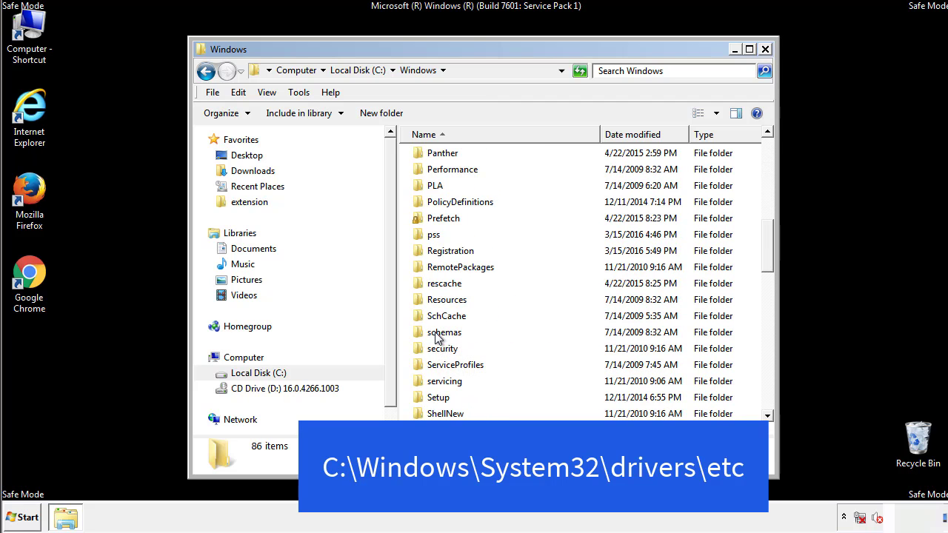
{"action": "scroll", "coordinate": [437, 337], "scroll_direction": "down", "scroll_amount": 2}
- Go into System32\drivers\etc and choose Notepad to open the hosts file
{"action": "double_click", "coordinate": [449, 380]}
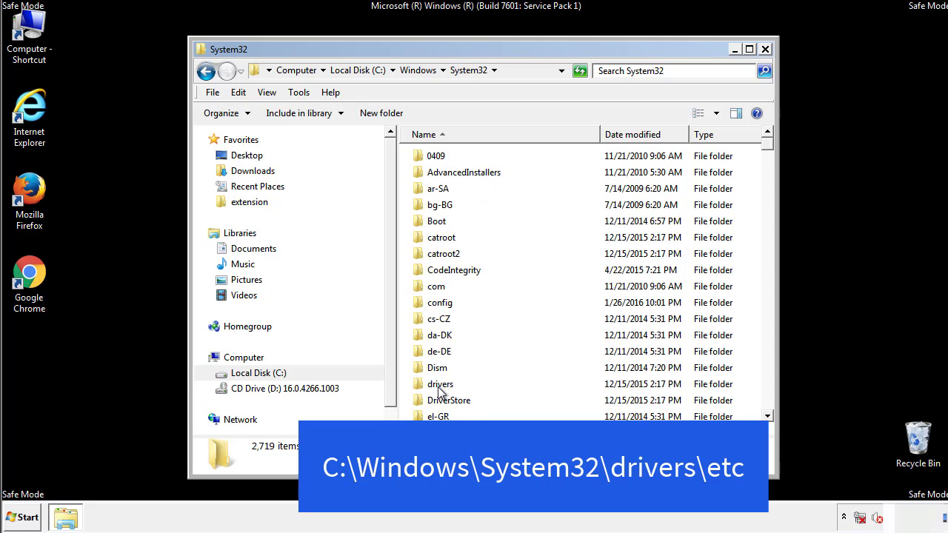
{"action": "double_click", "coordinate": [441, 385]}
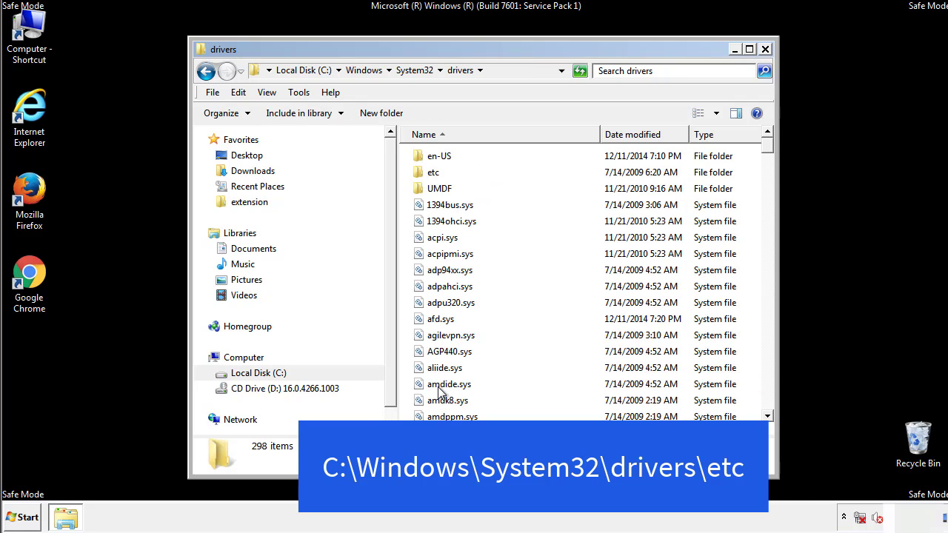
{"action": "double_click", "coordinate": [428, 174]}
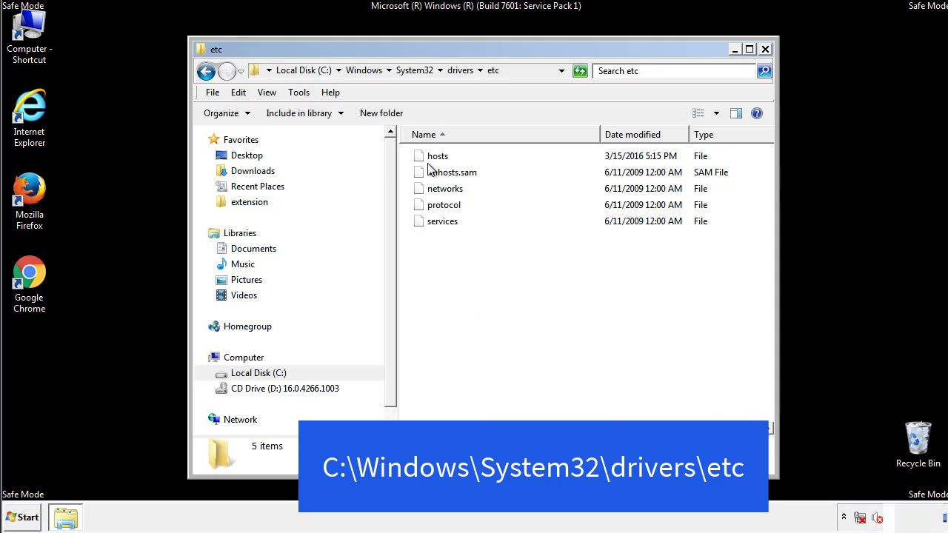
{"action": "double_click", "coordinate": [430, 157]}
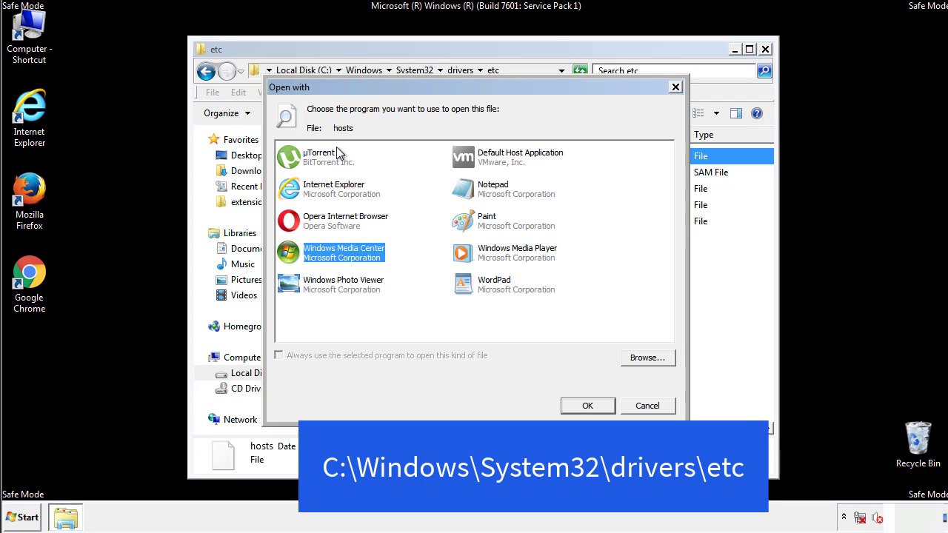
{"action": "left_click", "coordinate": [480, 193]}
- Open hosts in Notepad and delete the four malicious entries below localhost
{"action": "left_click", "coordinate": [585, 406]}
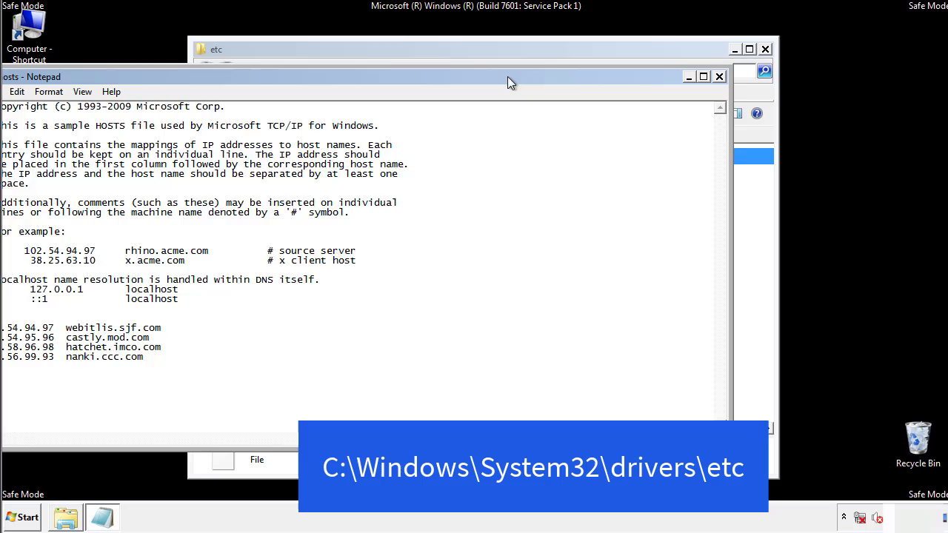
{"action": "left_click_drag", "start_coordinate": [387, 68], "coordinate": [603, 81]}
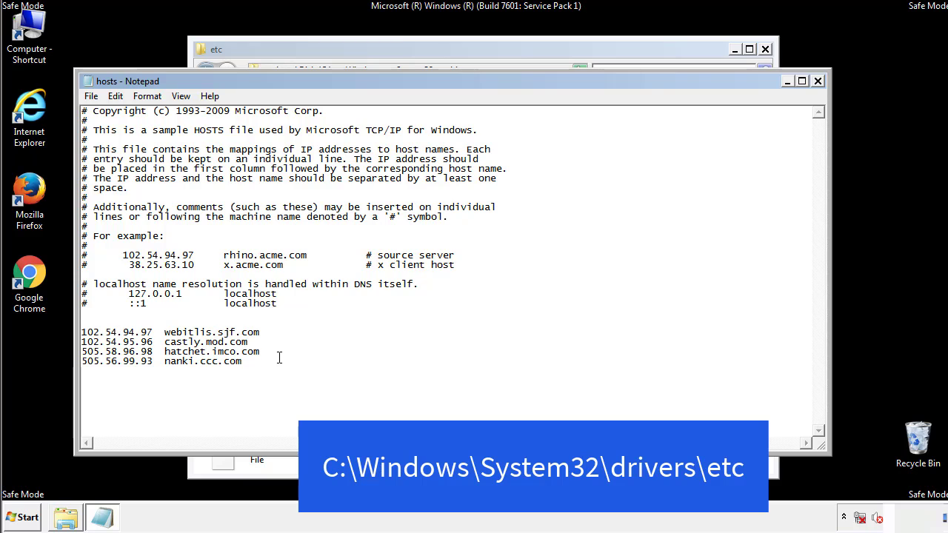
{"action": "left_click_drag", "start_coordinate": [265, 363], "coordinate": [100, 330]}
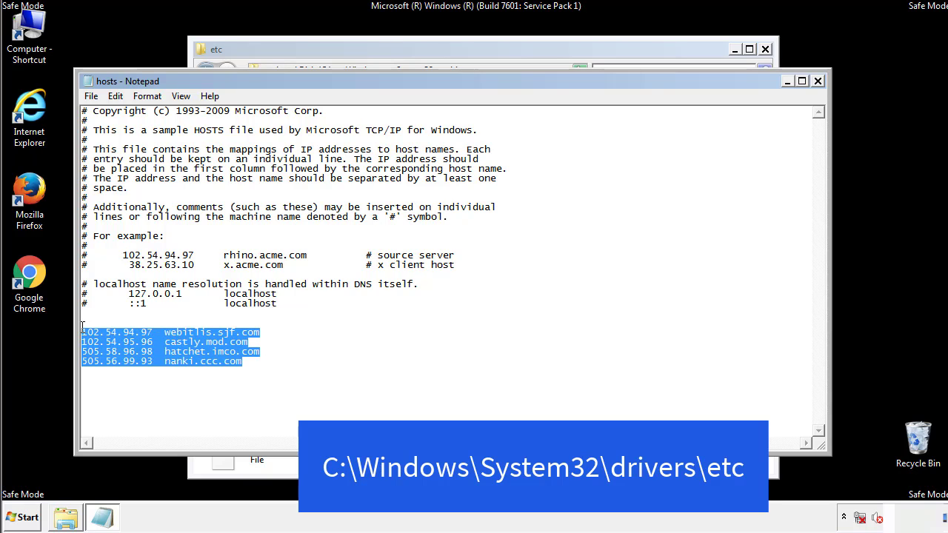
{"action": "key", "text": "Delete"}
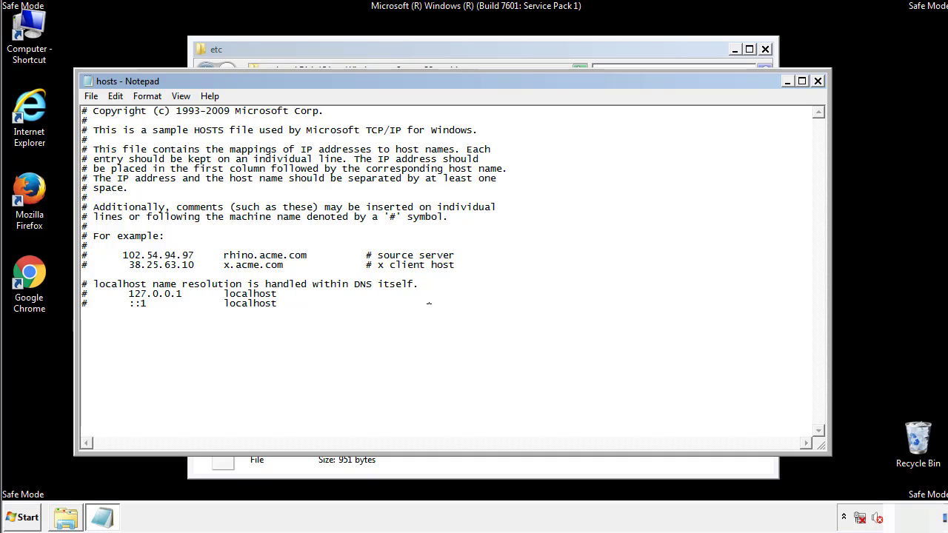
- Save the edited hosts file, then close Notepad and the etc folder window
{"action": "left_click", "coordinate": [818, 82]}
{"action": "left_click", "coordinate": [419, 271]}
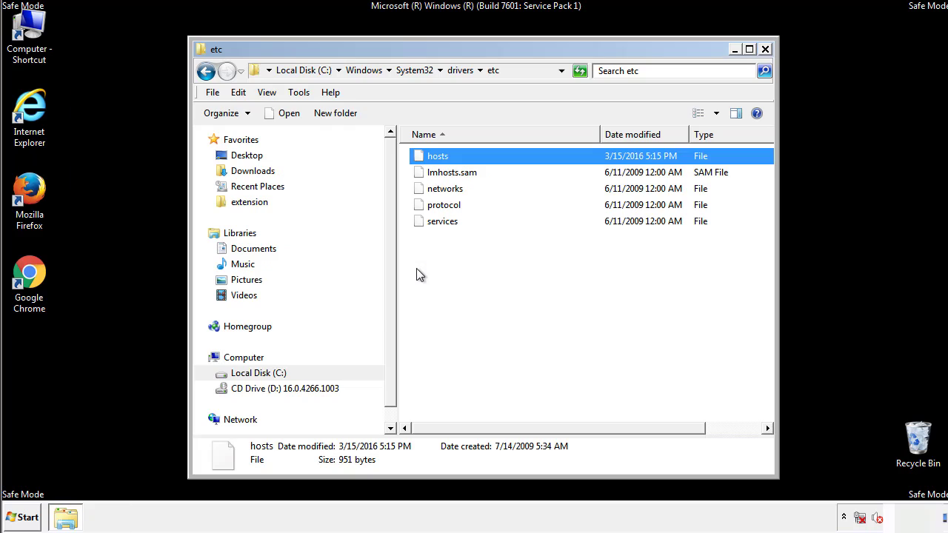
{"action": "left_click", "coordinate": [416, 269]}
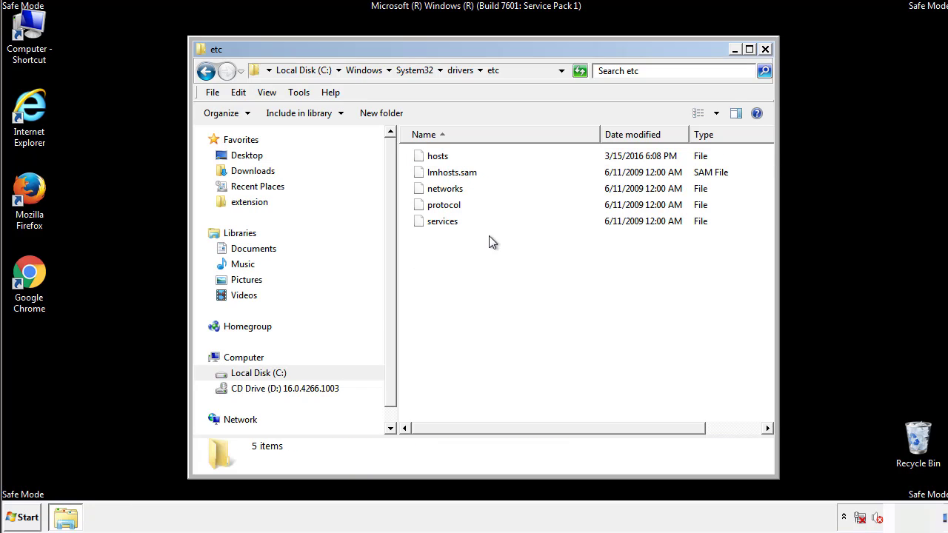
{"action": "left_click", "coordinate": [765, 50]}
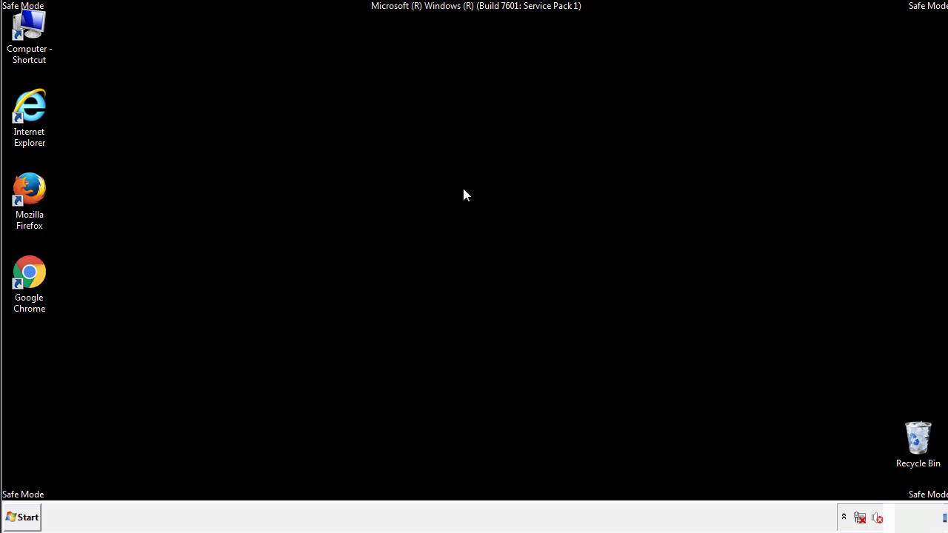
- Open the Startup folder from All Programs in an Explorer window
{"action": "left_click", "coordinate": [27, 518]}
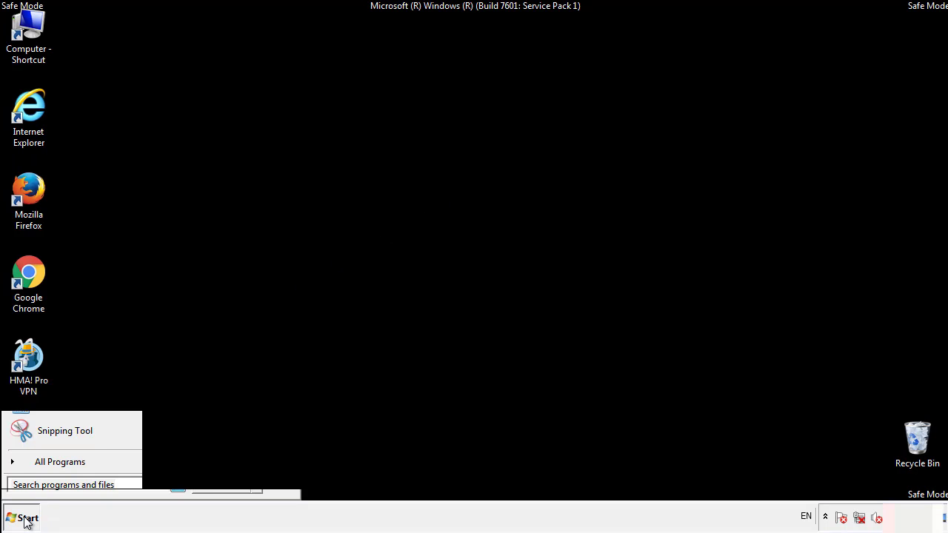
{"action": "left_click", "coordinate": [42, 467]}
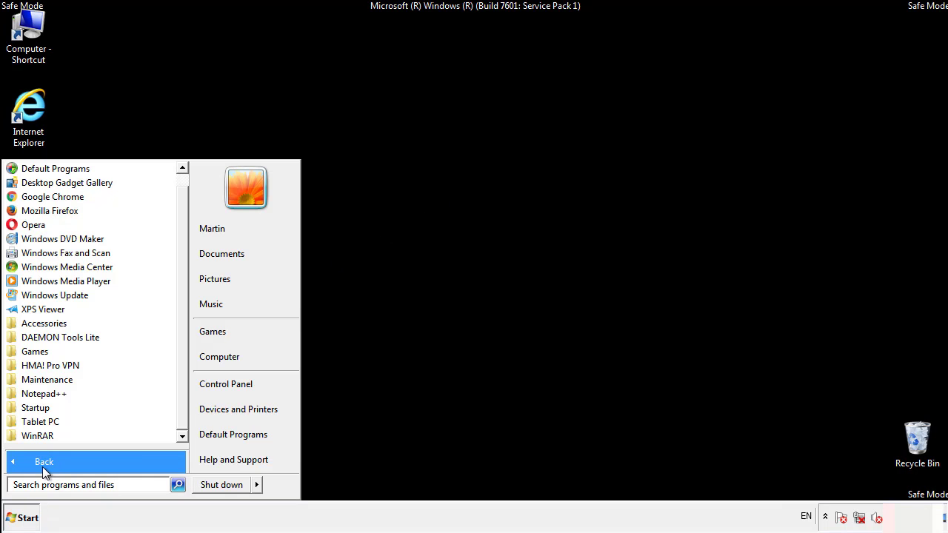
{"action": "right_click", "coordinate": [44, 406]}
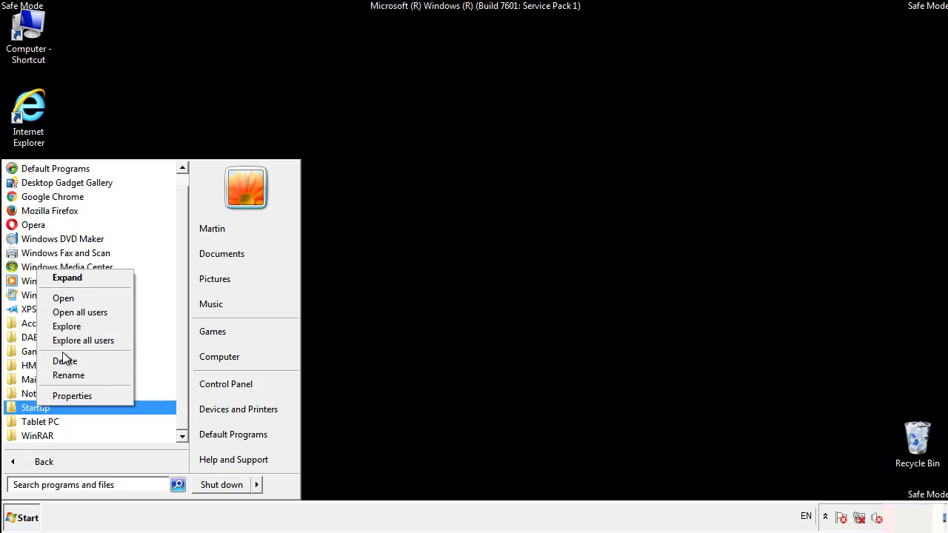
{"action": "left_click", "coordinate": [71, 299]}
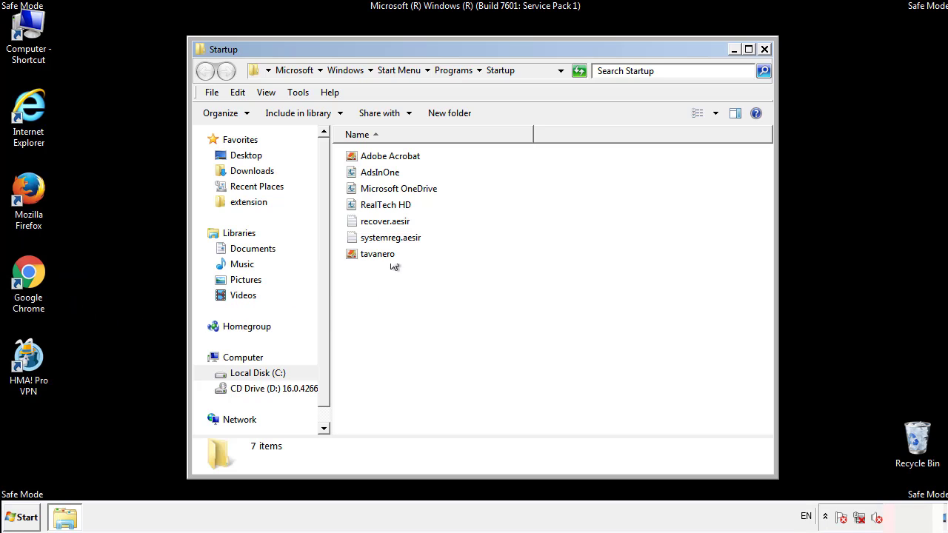
- Delete AdsInOne, recover.aesir, systemreg.aesir and tavanero from Startup, then close the folder
{"action": "left_click", "coordinate": [382, 172]}
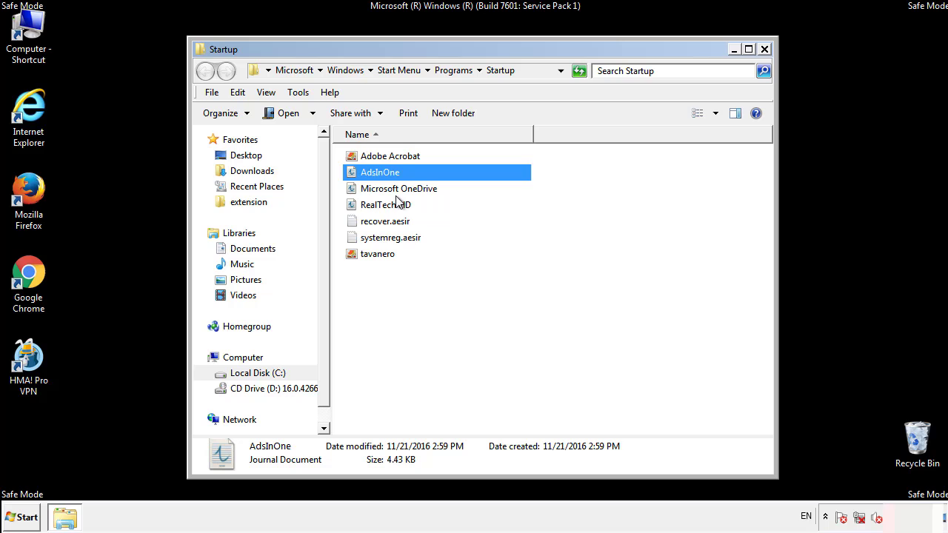
{"action": "left_click", "coordinate": [384, 222], "text": "ctrl"}
{"action": "left_click", "coordinate": [393, 238], "text": "ctrl"}
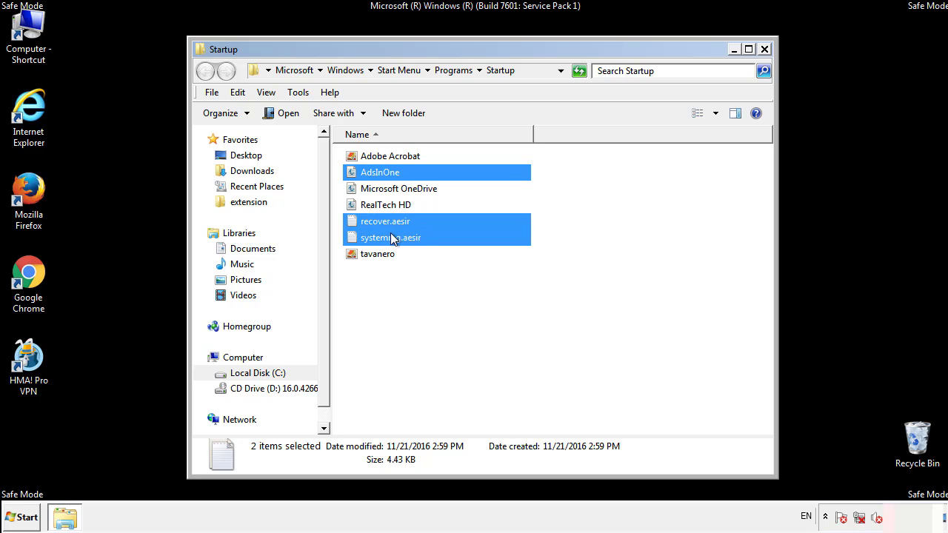
{"action": "left_click", "coordinate": [379, 254], "text": "ctrl"}
{"action": "right_click", "coordinate": [375, 255]}
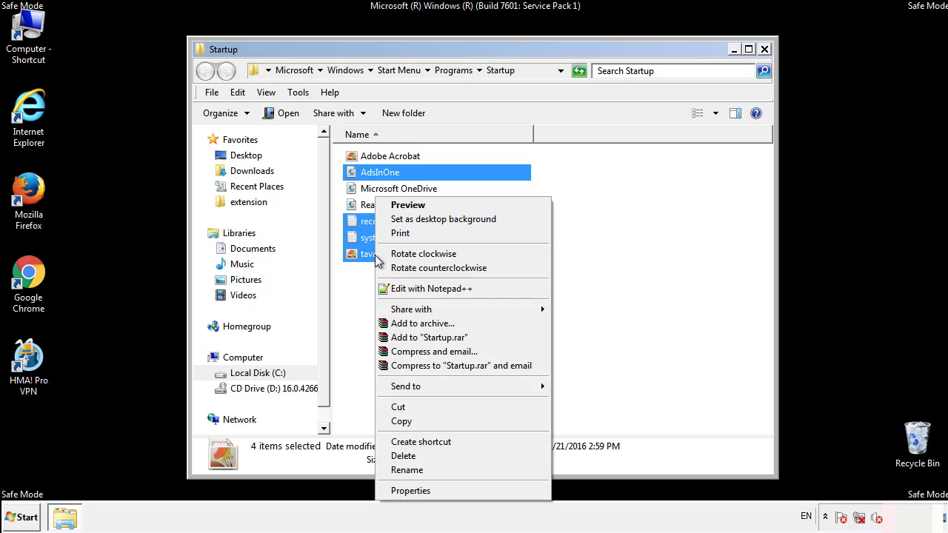
{"action": "left_click", "coordinate": [400, 457]}
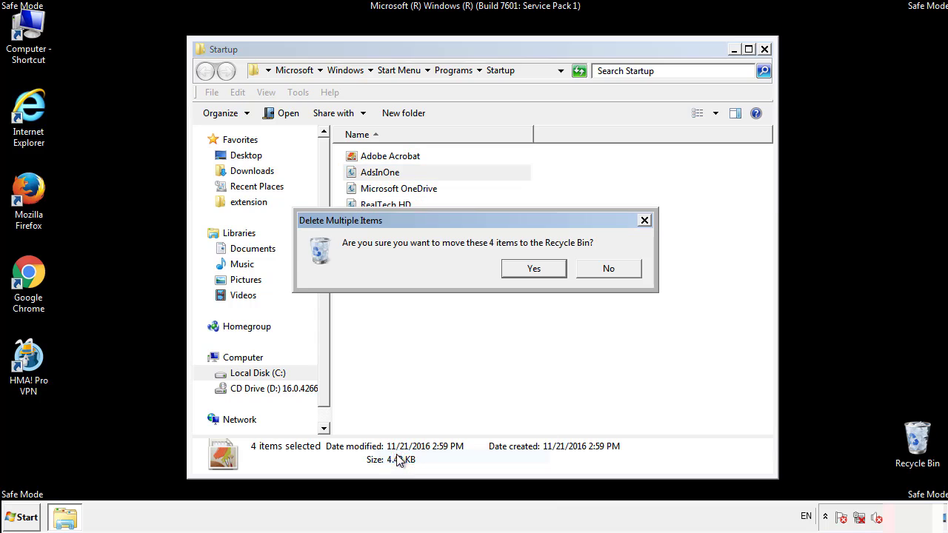
{"action": "left_click", "coordinate": [529, 268]}
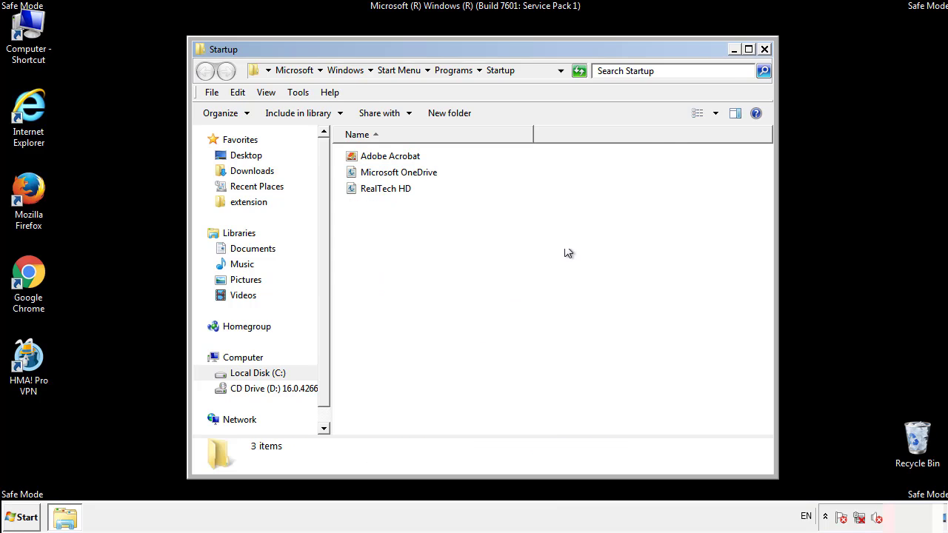
{"action": "left_click", "coordinate": [766, 55]}
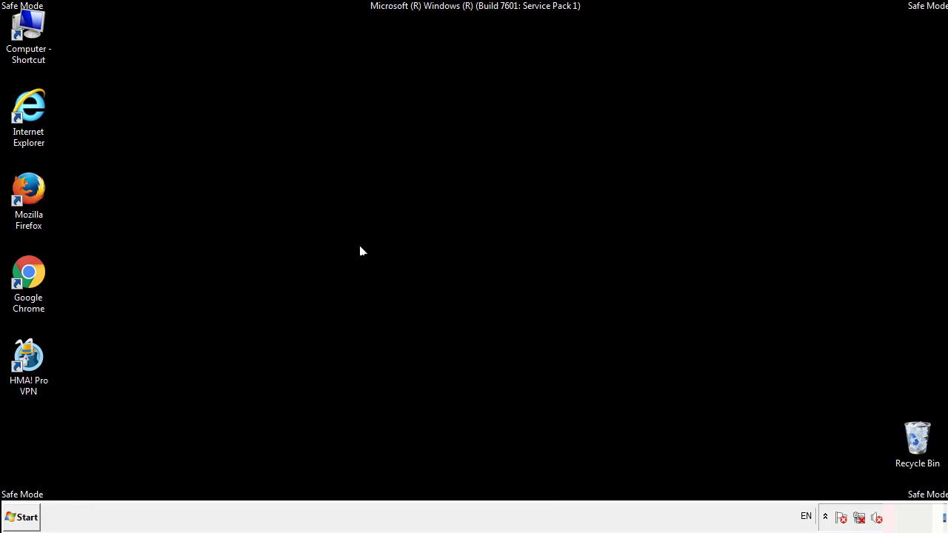
- Launch Registry Editor by searching 'regedit' from the Start menu
{"action": "left_click", "coordinate": [22, 523]}
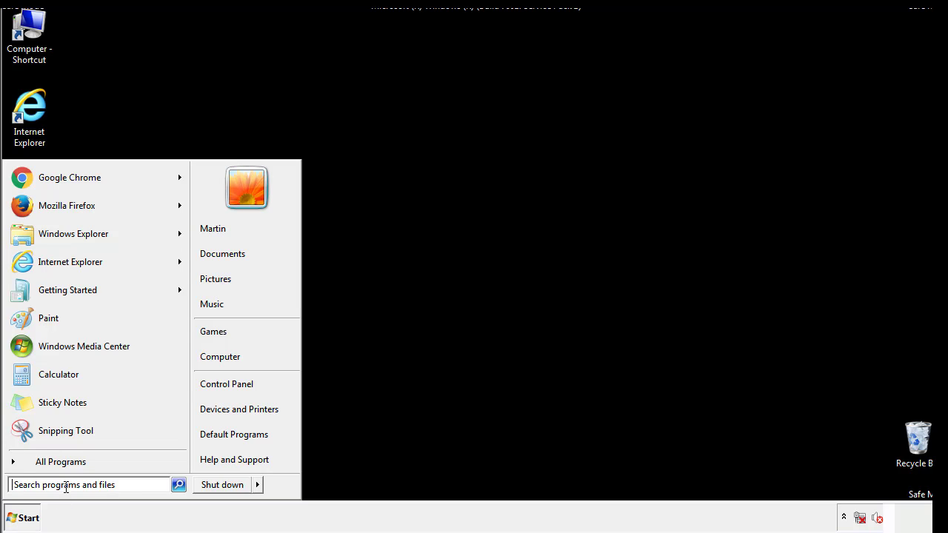
{"action": "type", "text": "reged"}
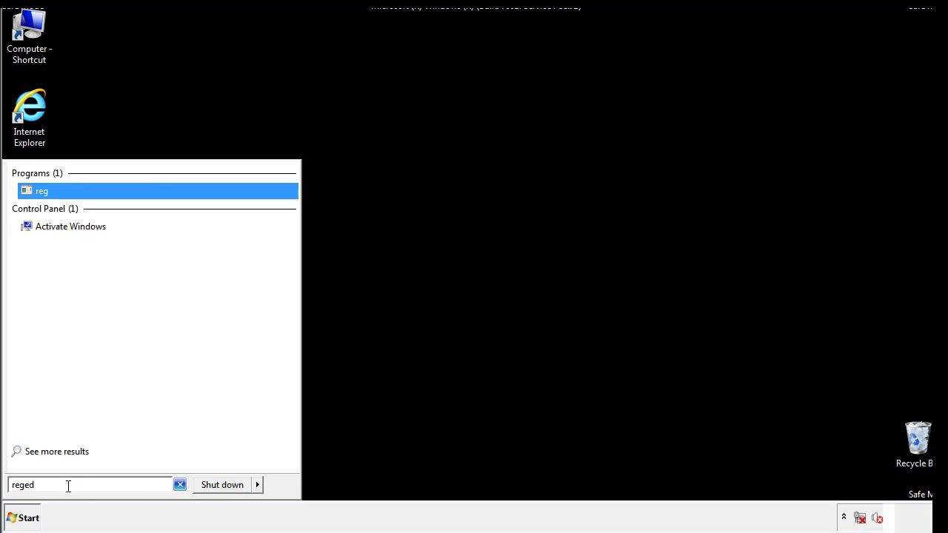
{"action": "type", "text": "it"}
{"action": "key", "text": "Return"}
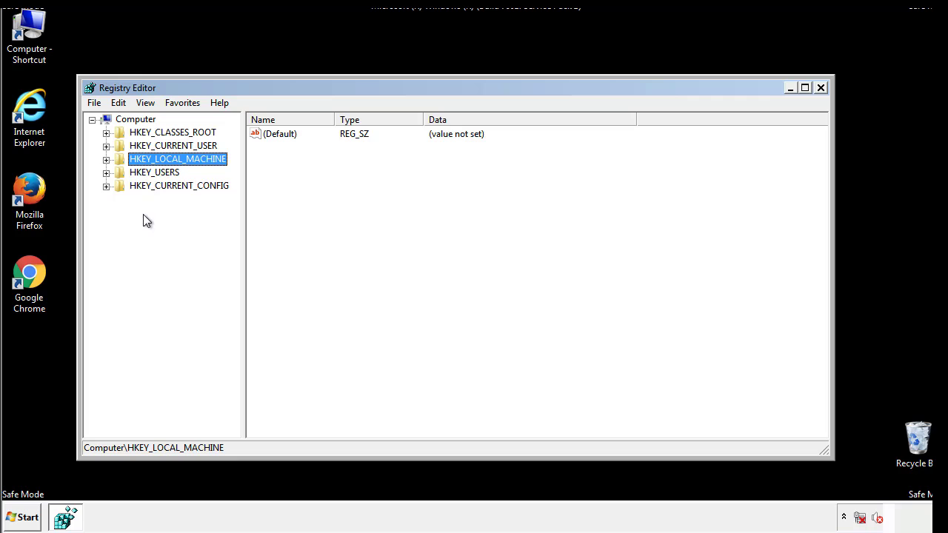
- Expand HKEY_LOCAL_MACHINE\SOFTWARE\Microsoft\Windows\CurrentVersion in the registry tree
{"action": "left_click", "coordinate": [106, 159]}
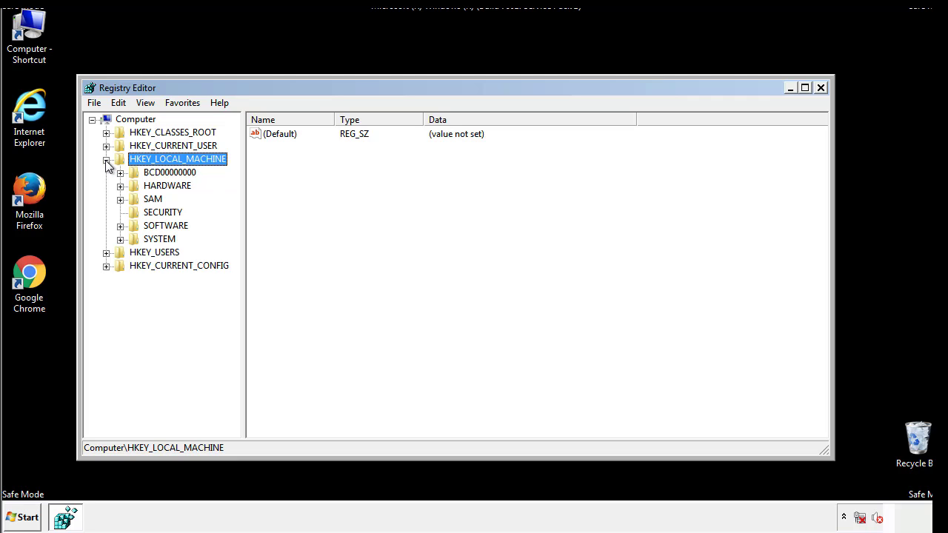
{"action": "left_click", "coordinate": [120, 226]}
{"action": "left_click_drag", "start_coordinate": [233, 219], "coordinate": [235, 245]}
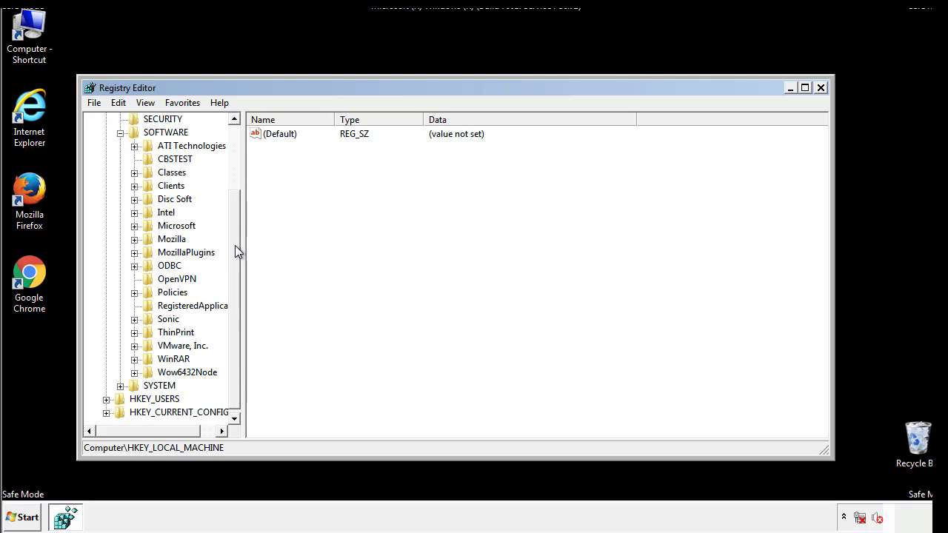
{"action": "left_click", "coordinate": [135, 226]}
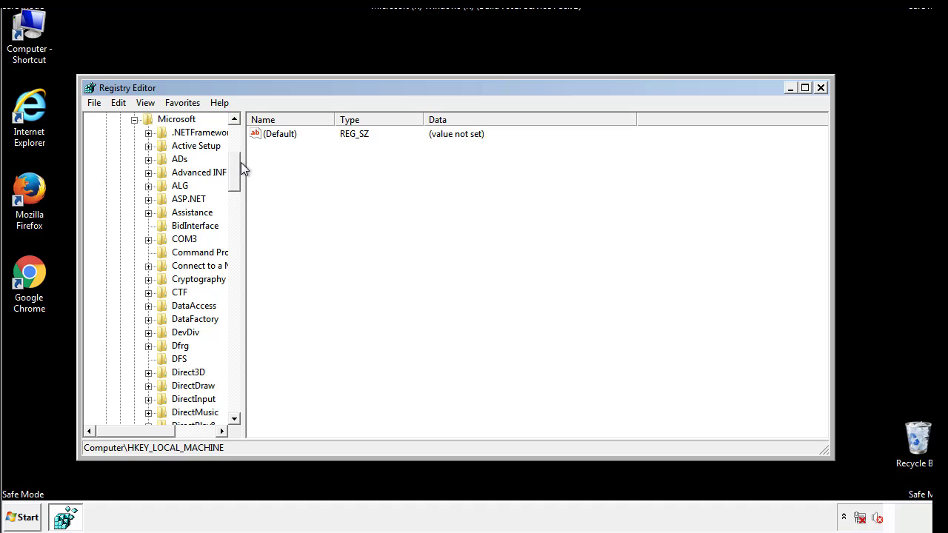
{"action": "left_click_drag", "start_coordinate": [233, 182], "coordinate": [233, 381]}
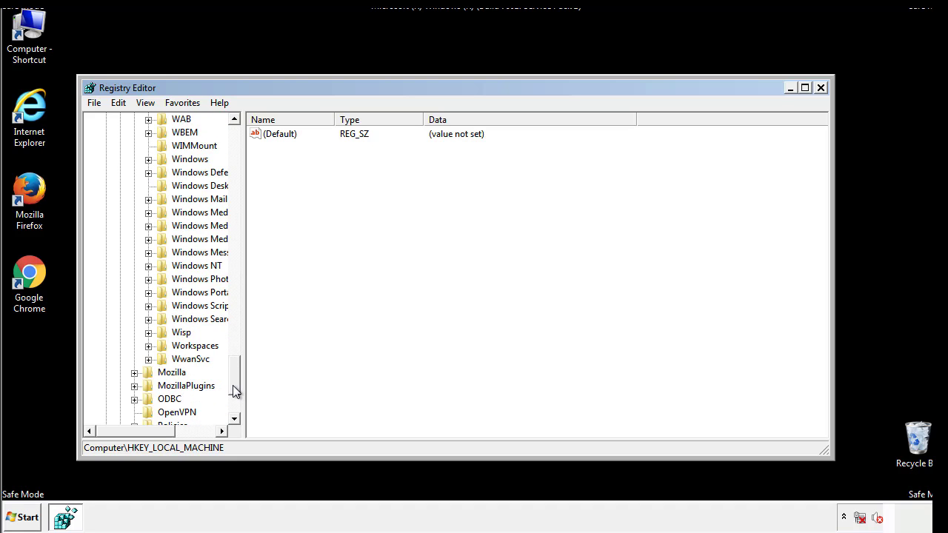
{"action": "left_click", "coordinate": [149, 225]}
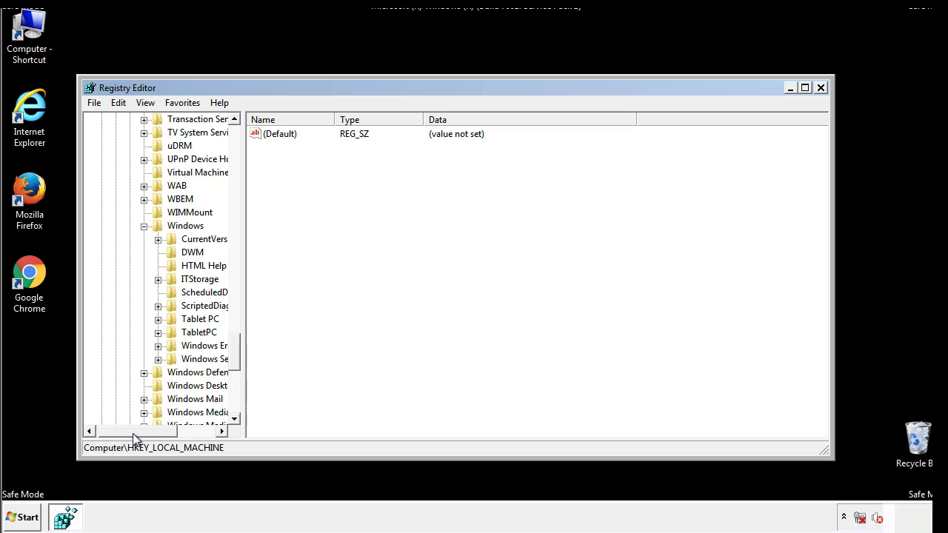
{"action": "left_click_drag", "start_coordinate": [132, 433], "coordinate": [152, 434]}
{"action": "left_click", "coordinate": [122, 239]}
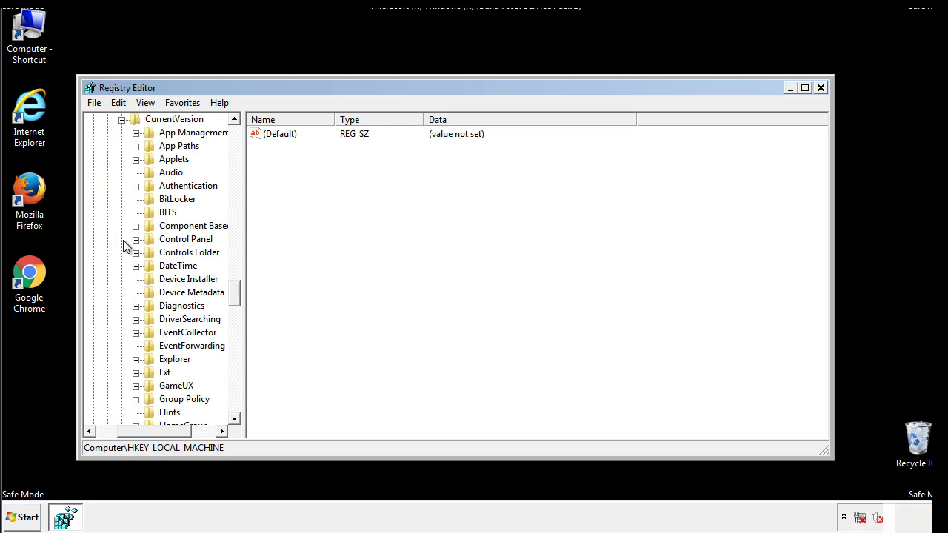
{"action": "left_click_drag", "start_coordinate": [237, 294], "coordinate": [234, 343]}
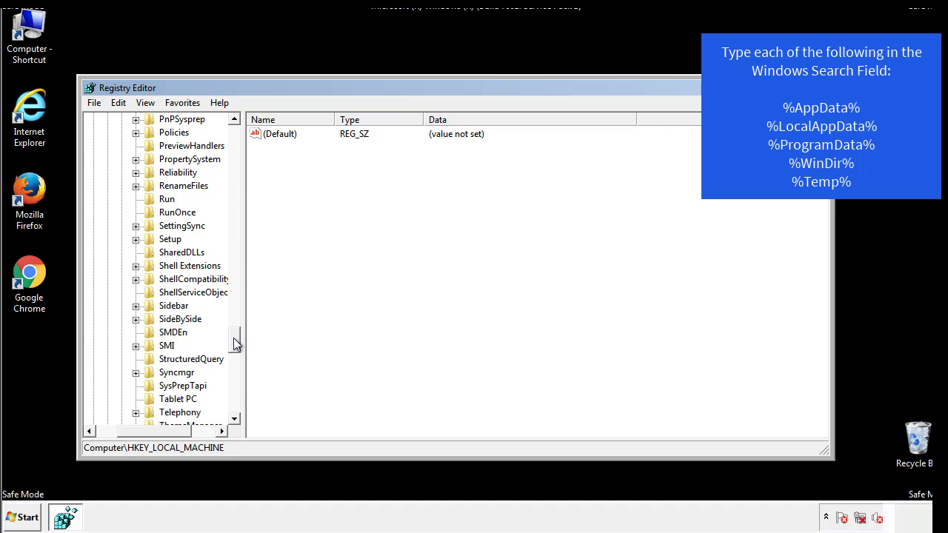
- Show the Run key's values and delete the tappi.loc value
{"action": "left_click", "coordinate": [157, 201]}
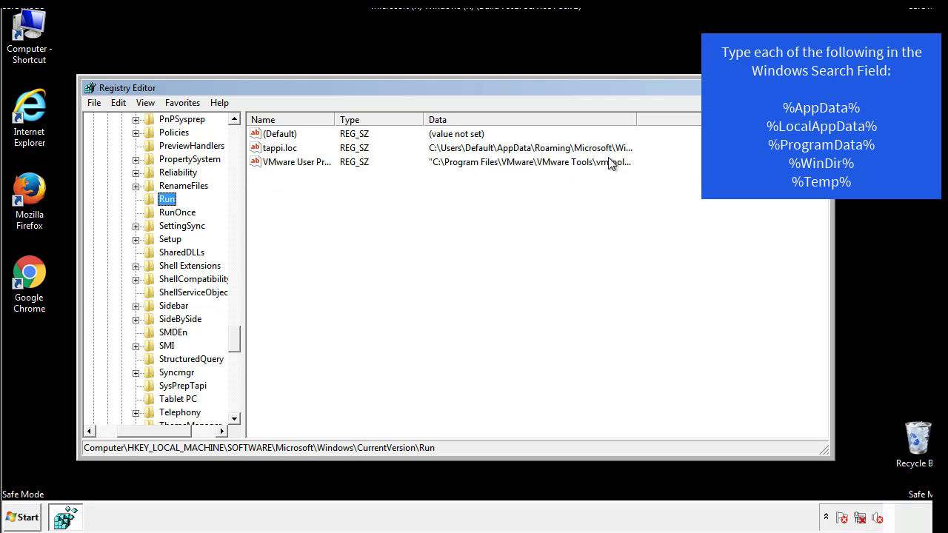
{"action": "left_click", "coordinate": [280, 150]}
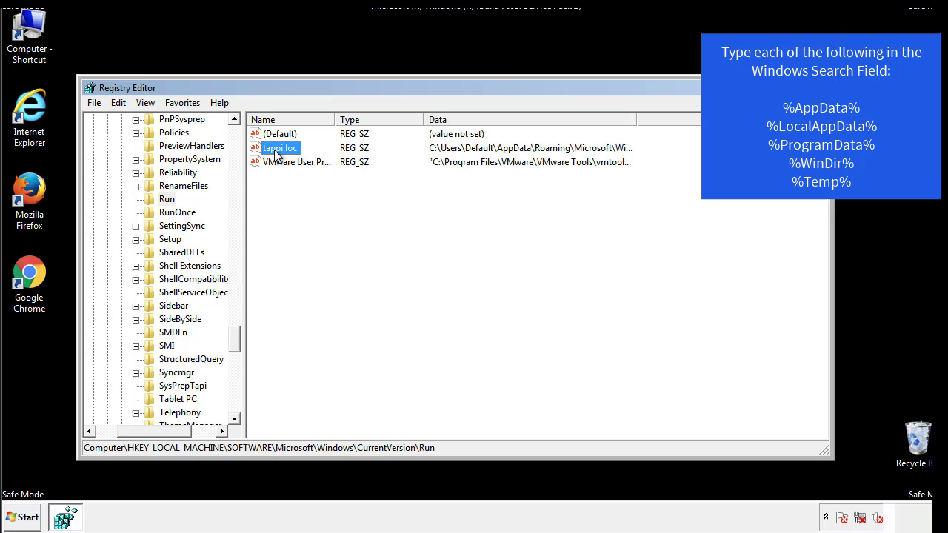
{"action": "right_click", "coordinate": [275, 151]}
{"action": "left_click", "coordinate": [297, 192]}
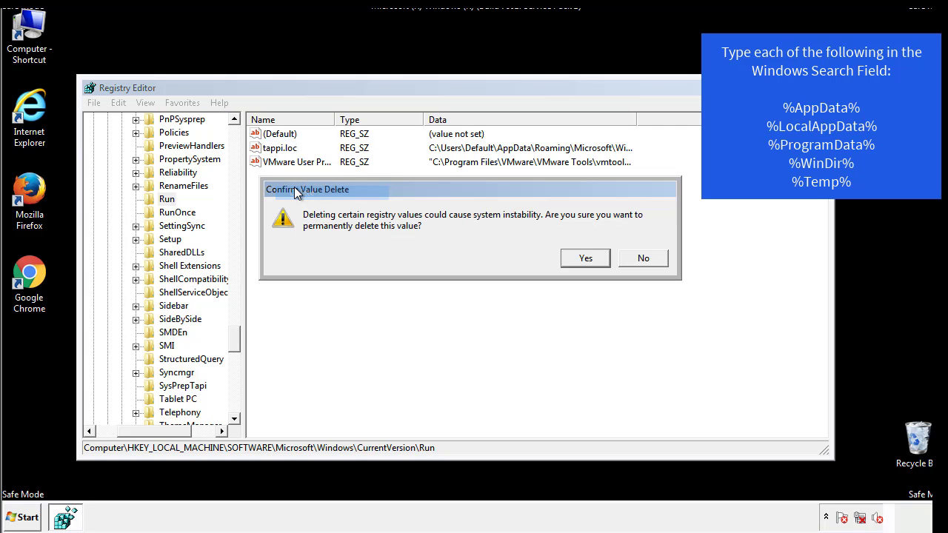
- Confirm deleting tappi.loc and collapse HKEY_LOCAL_MACHINE
{"action": "left_click", "coordinate": [577, 263]}
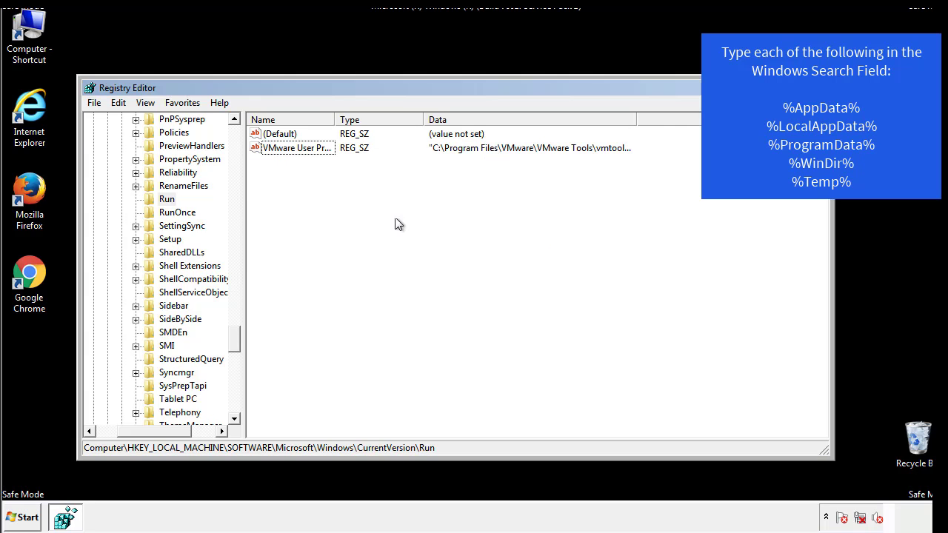
{"action": "scroll", "coordinate": [234, 346], "scroll_direction": "down", "scroll_amount": 2}
{"action": "left_click_drag", "start_coordinate": [234, 345], "coordinate": [236, 403]}
{"action": "left_click_drag", "start_coordinate": [160, 433], "coordinate": [116, 441]}
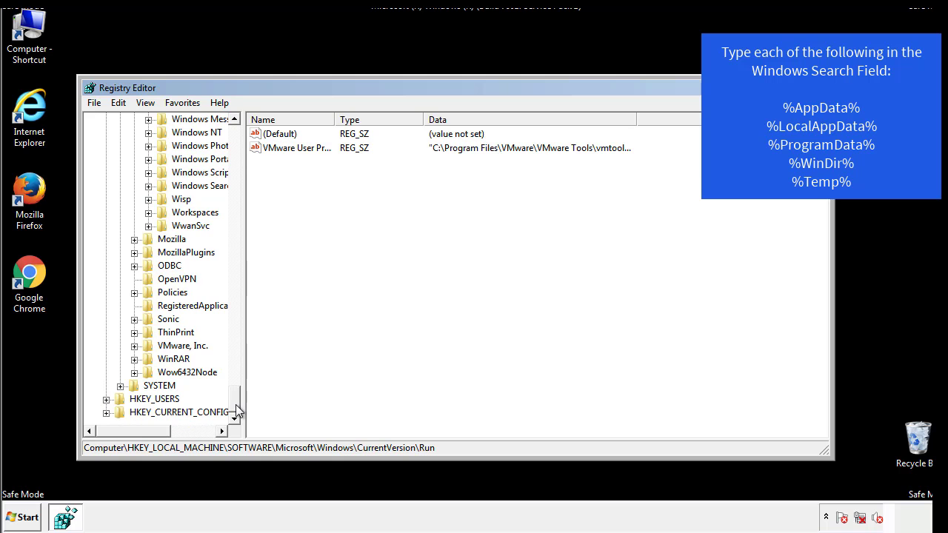
{"action": "left_click_drag", "start_coordinate": [236, 406], "coordinate": [242, 141]}
{"action": "left_click", "coordinate": [106, 159]}
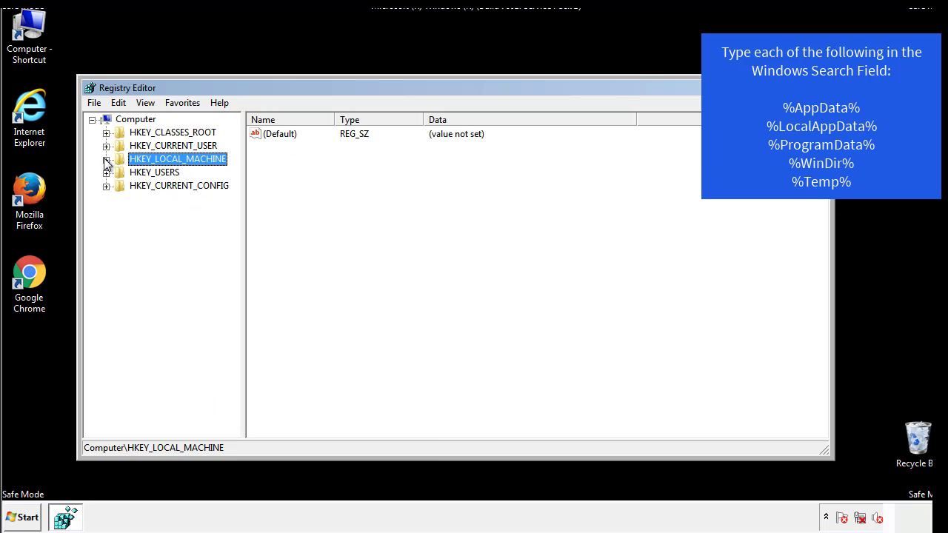
- Expand HKEY_CURRENT_USER\Software\Microsoft\Windows\CurrentVersion\Run and inspect its DAEMON Tools entry
{"action": "left_click", "coordinate": [106, 146]}
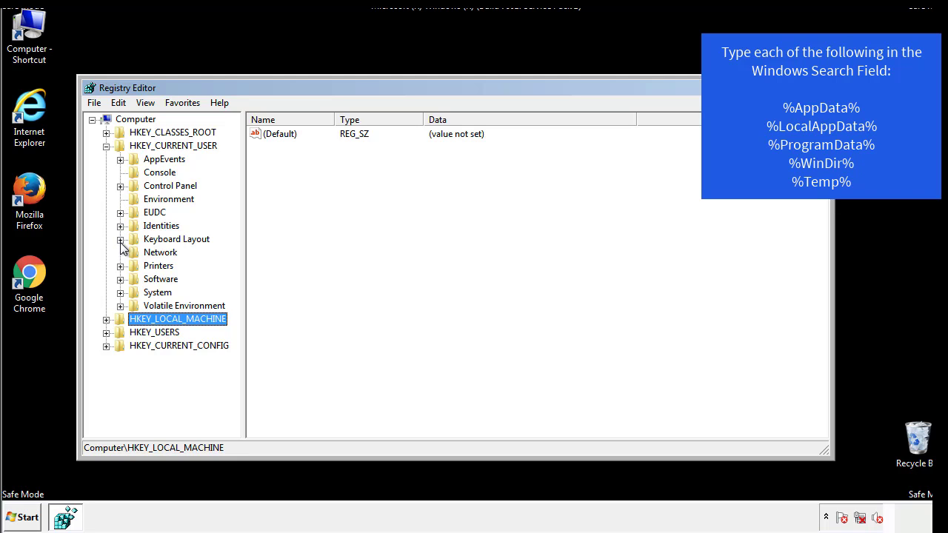
{"action": "left_click", "coordinate": [120, 280]}
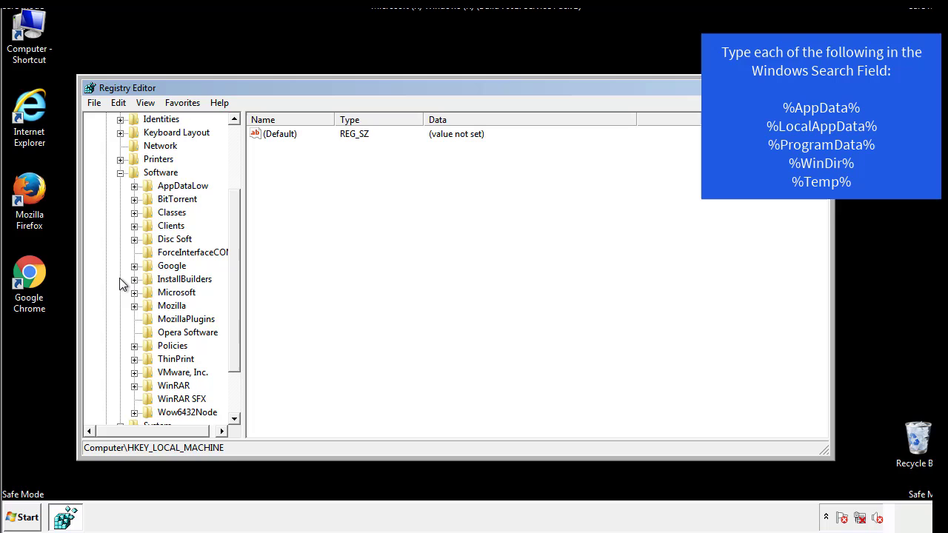
{"action": "left_click_drag", "start_coordinate": [233, 269], "coordinate": [233, 282]}
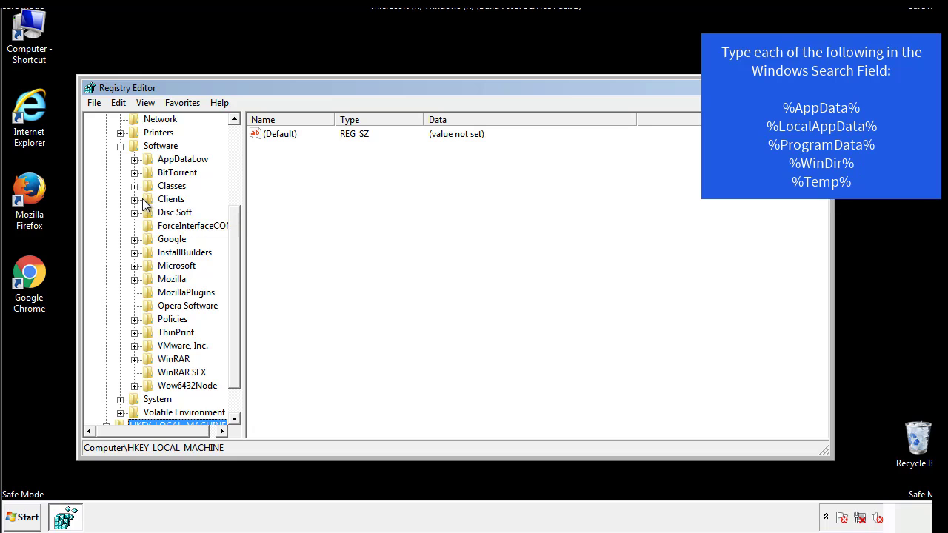
{"action": "left_click", "coordinate": [134, 265]}
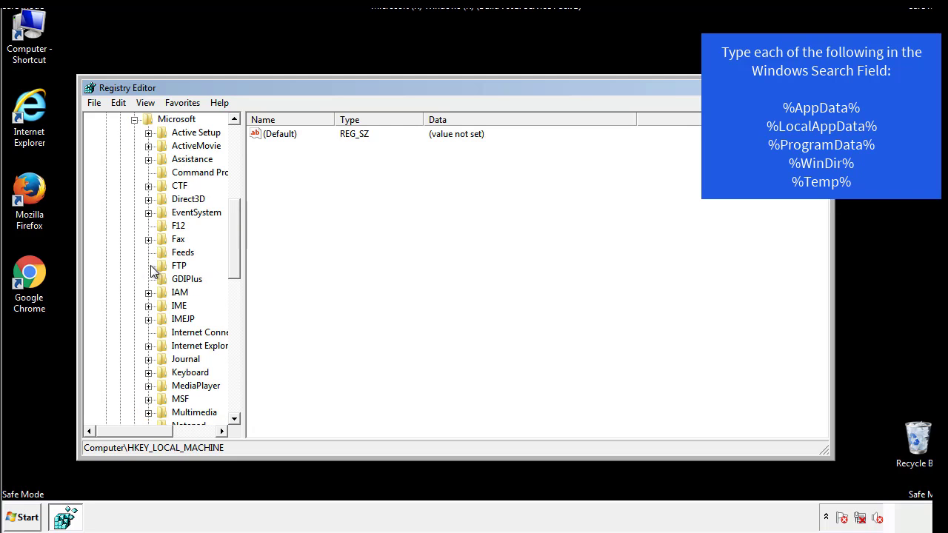
{"action": "left_click_drag", "start_coordinate": [232, 216], "coordinate": [233, 308]}
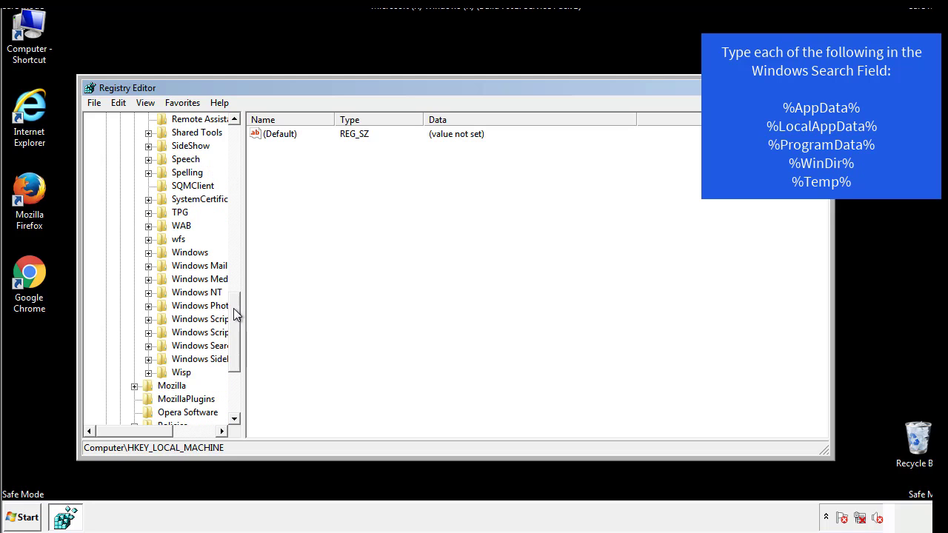
{"action": "left_click", "coordinate": [149, 253]}
{"action": "left_click", "coordinate": [162, 265]}
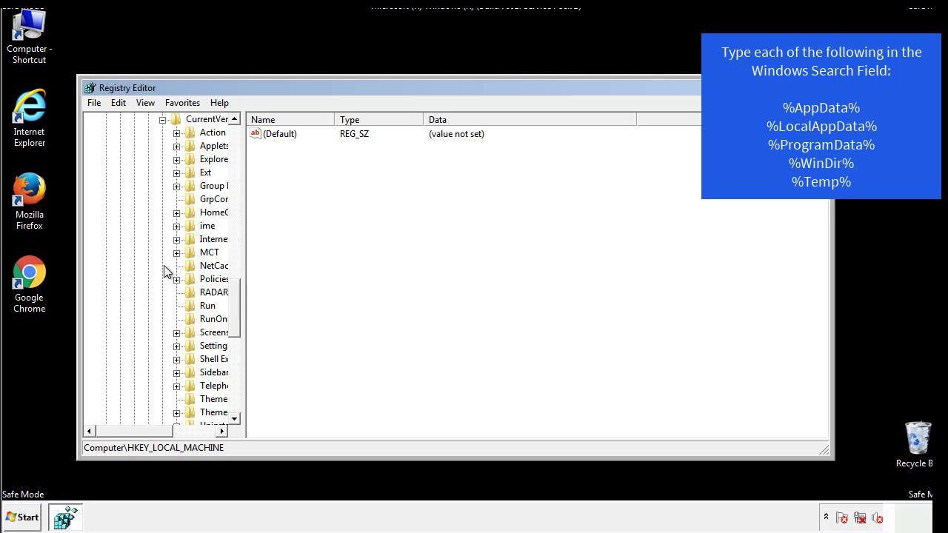
{"action": "left_click_drag", "start_coordinate": [144, 433], "coordinate": [167, 431]}
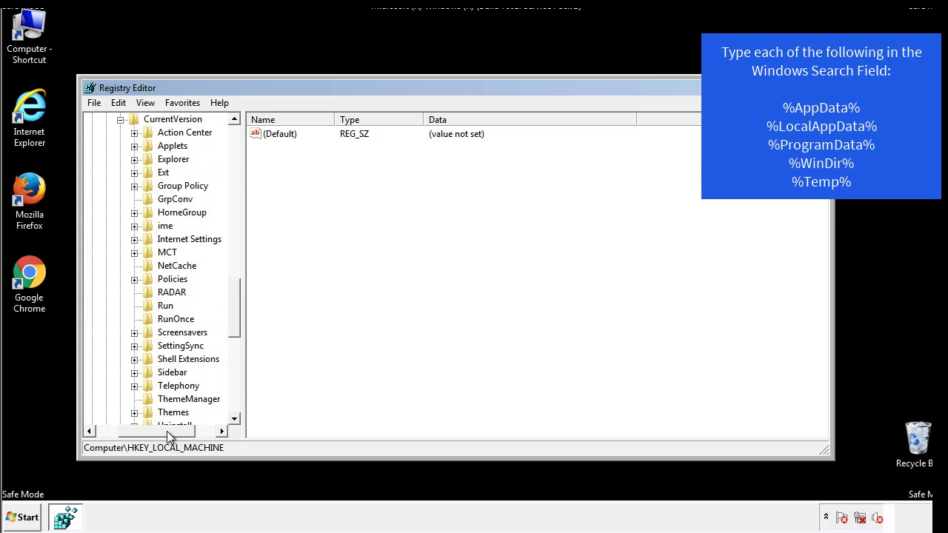
{"action": "left_click", "coordinate": [164, 306]}
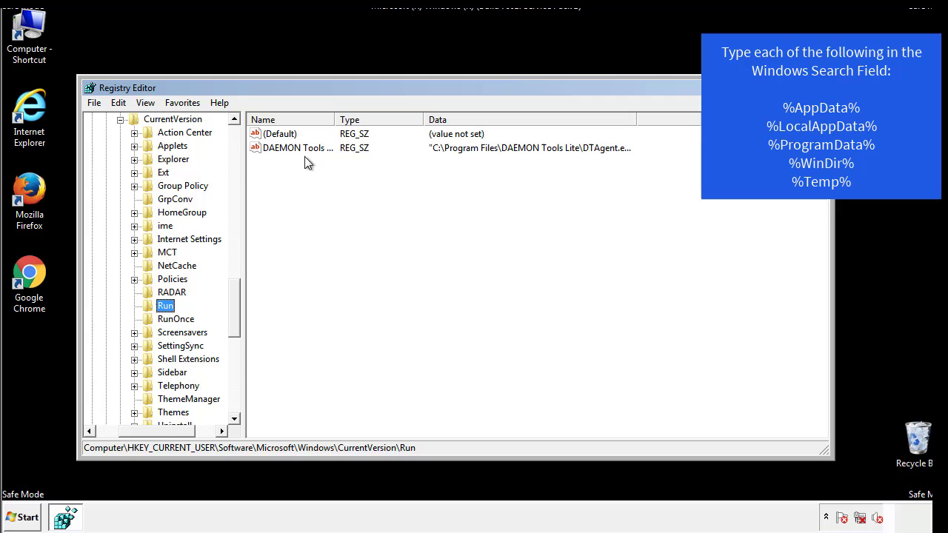
{"action": "left_click", "coordinate": [415, 174]}
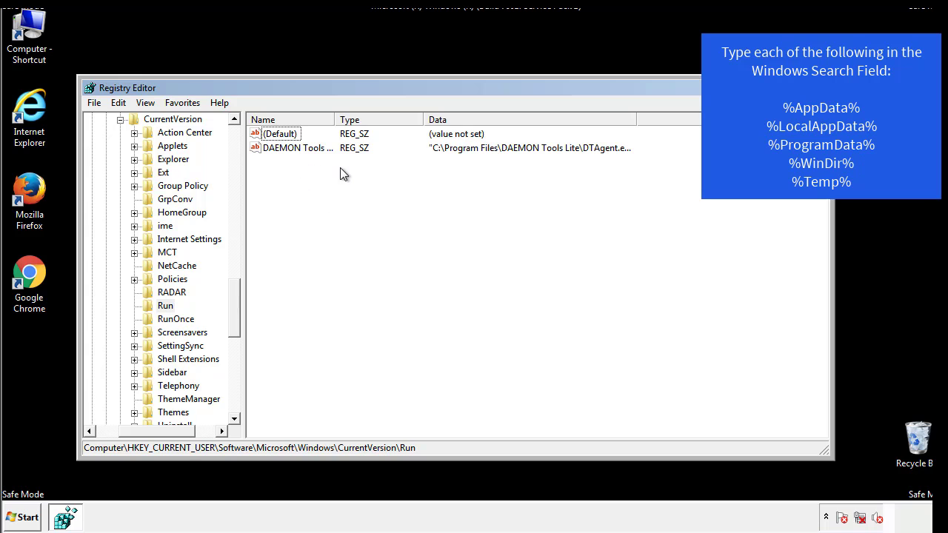
{"action": "left_click_drag", "start_coordinate": [157, 428], "coordinate": [136, 431]}
{"action": "left_click_drag", "start_coordinate": [237, 321], "coordinate": [234, 309]}
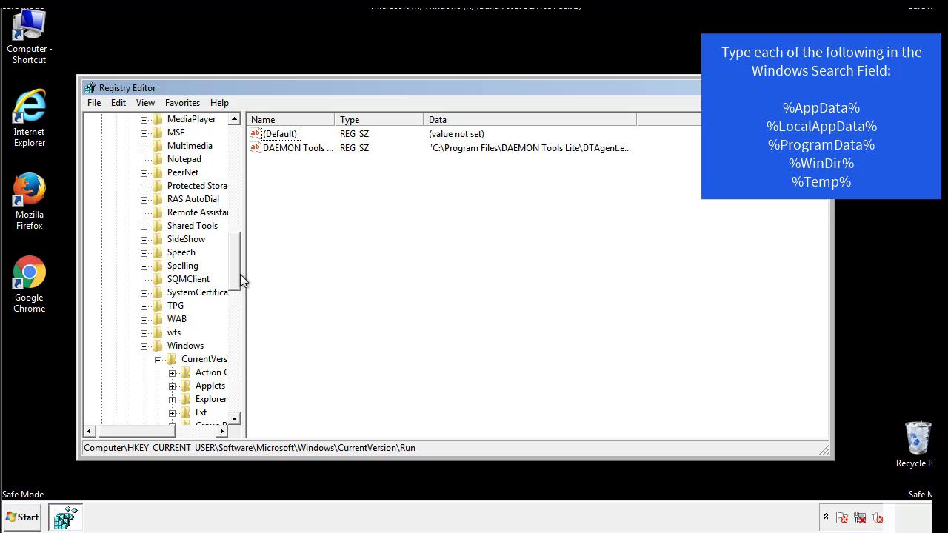
- Collapse the Windows key and search the registry for '%tem' with Edit > Find
{"action": "left_click", "coordinate": [143, 346]}
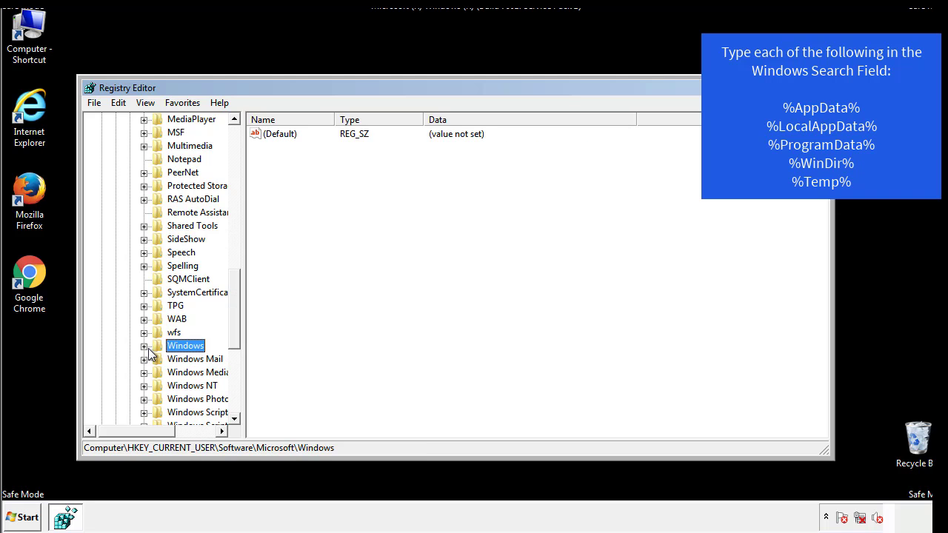
{"action": "left_click_drag", "start_coordinate": [237, 329], "coordinate": [239, 183]}
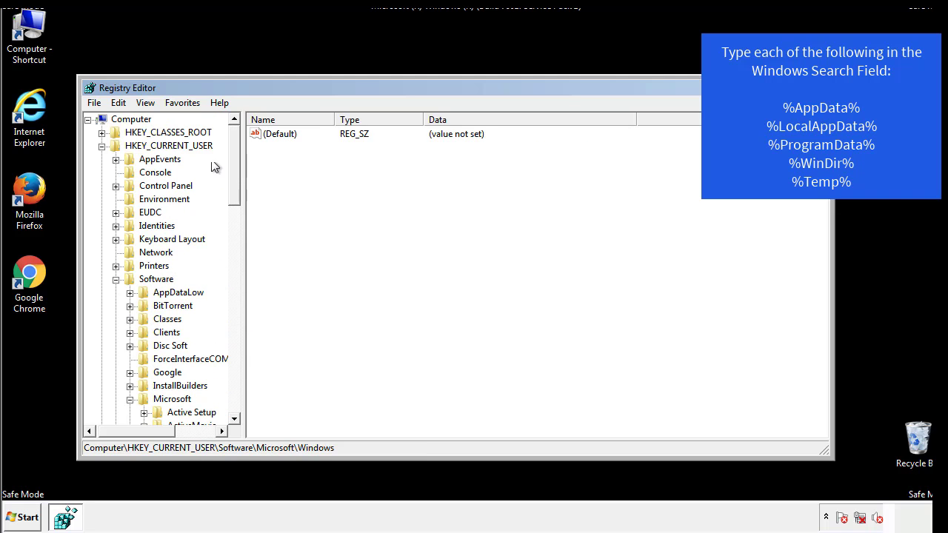
{"action": "left_click", "coordinate": [122, 103]}
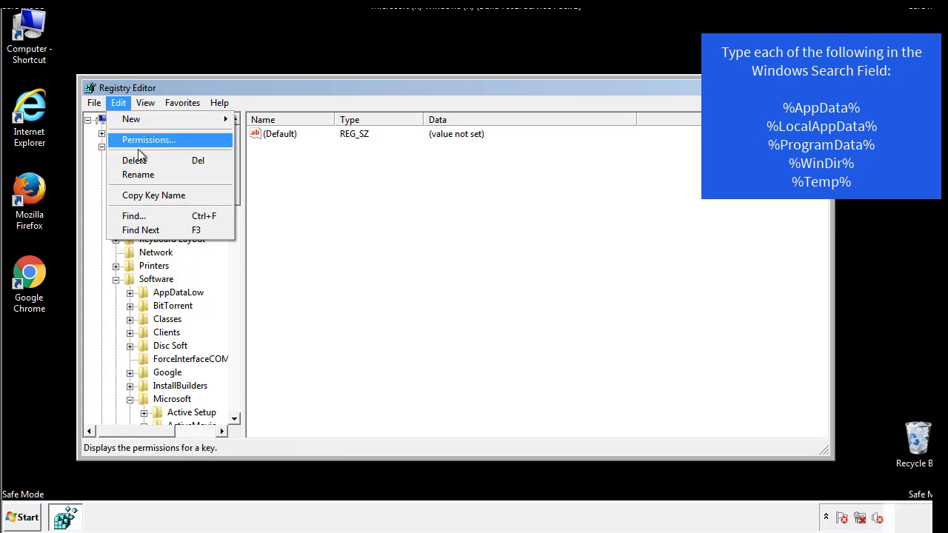
{"action": "left_click", "coordinate": [133, 216]}
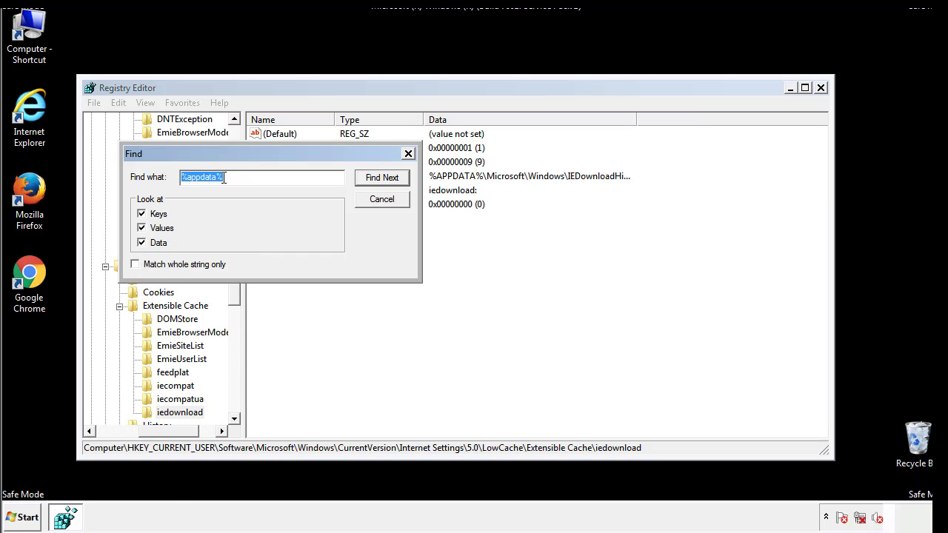
{"action": "type", "text": "%t"}
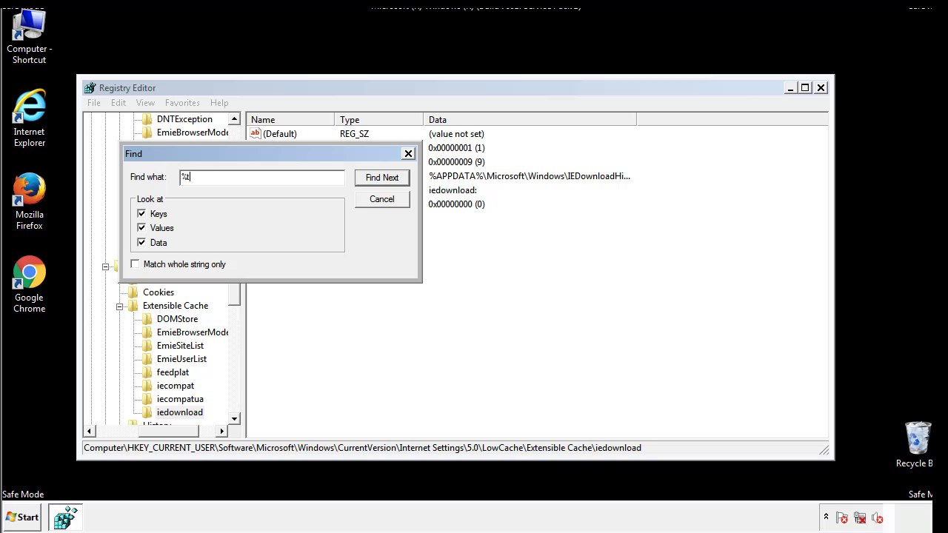
{"action": "type", "text": "emp%"}
{"action": "key", "text": "Return"}
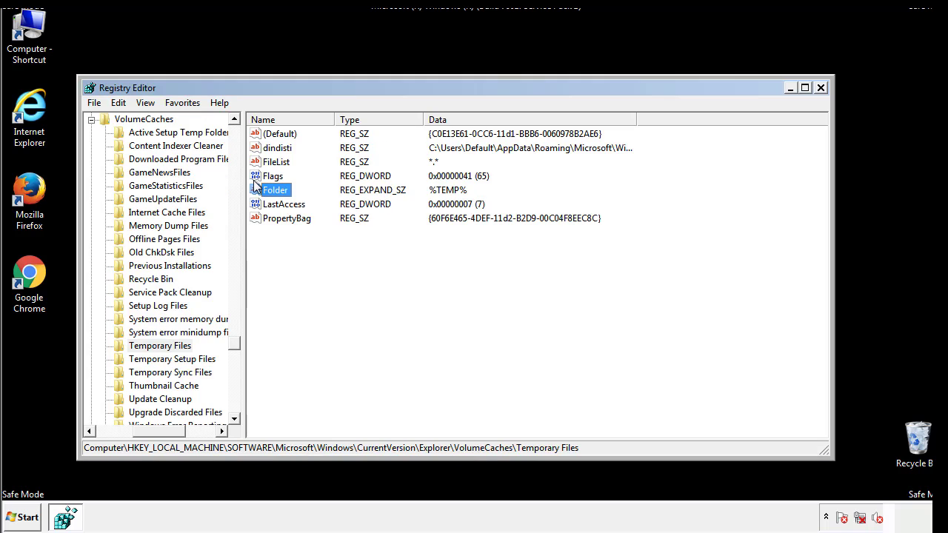
- Delete all Temporary Files values, including dindisti, leaving only (Default)
{"action": "left_click", "coordinate": [389, 258]}
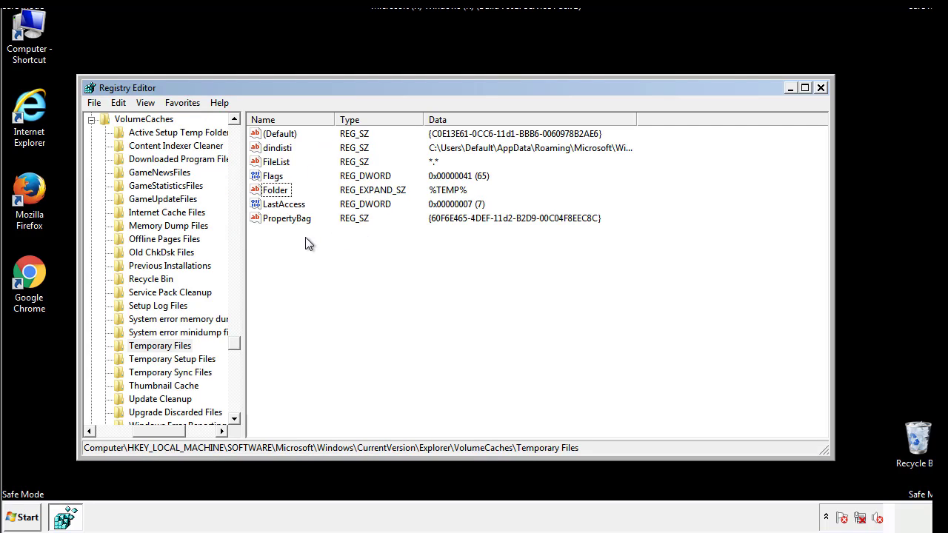
{"action": "mouse_move", "coordinate": [304, 238]}
{"action": "left_mouse_down"}
{"action": "mouse_move", "coordinate": [280, 213]}
{"action": "mouse_move", "coordinate": [270, 138]}
{"action": "left_mouse_up"}
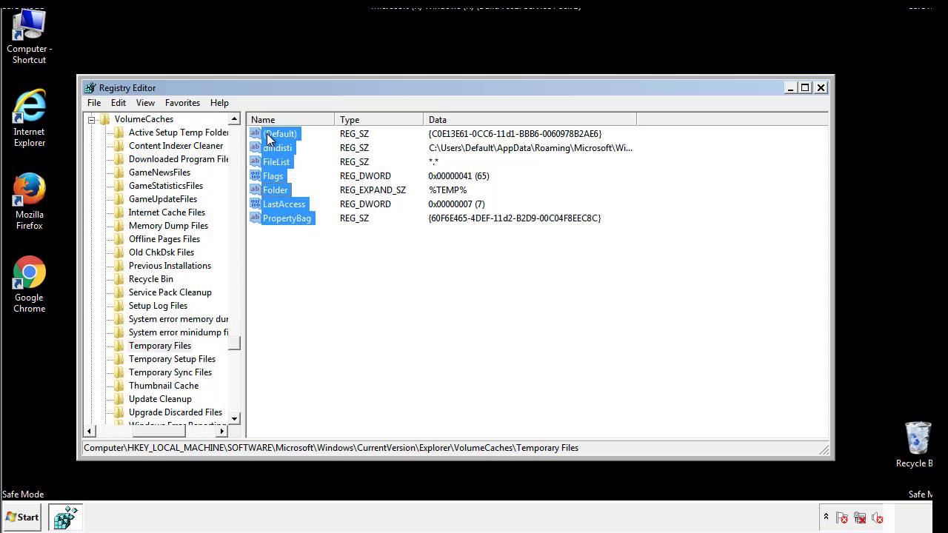
{"action": "right_click", "coordinate": [270, 138]}
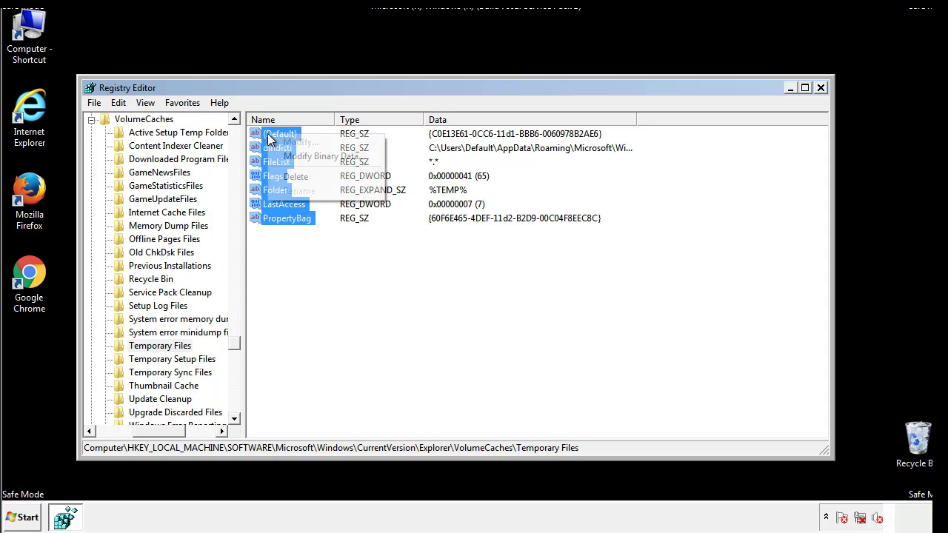
{"action": "left_click", "coordinate": [290, 177]}
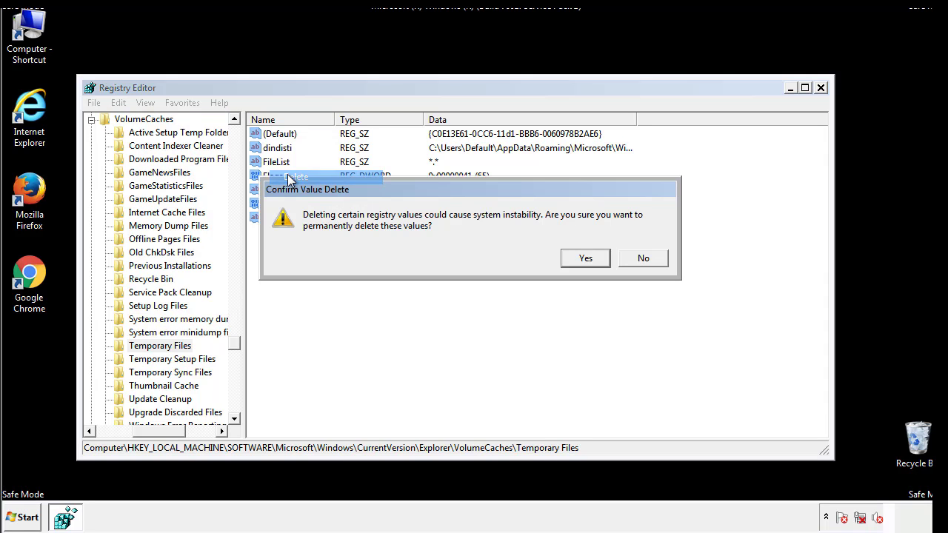
{"action": "left_click", "coordinate": [586, 259]}
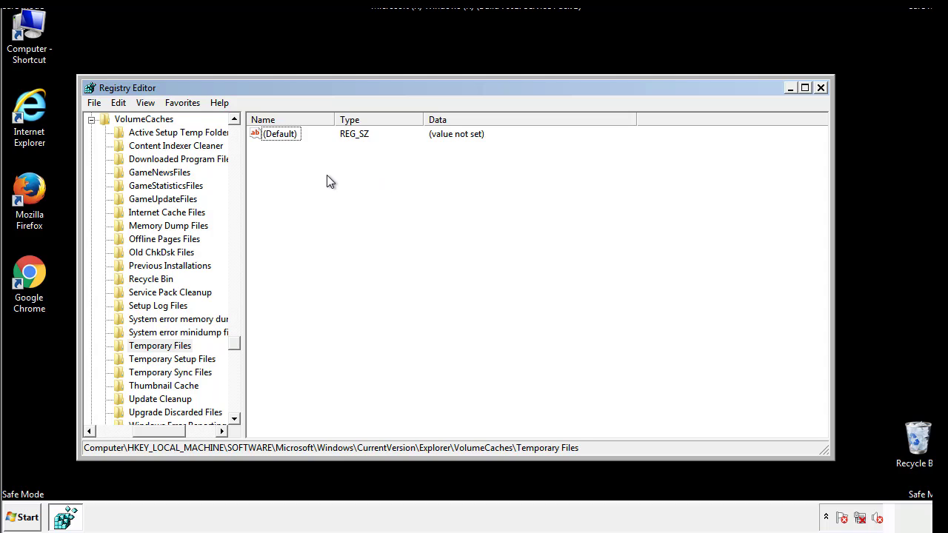
- Close Registry Editor, uncheck Safe boot in msconfig, apply, and restart normally
{"action": "left_click", "coordinate": [822, 88]}
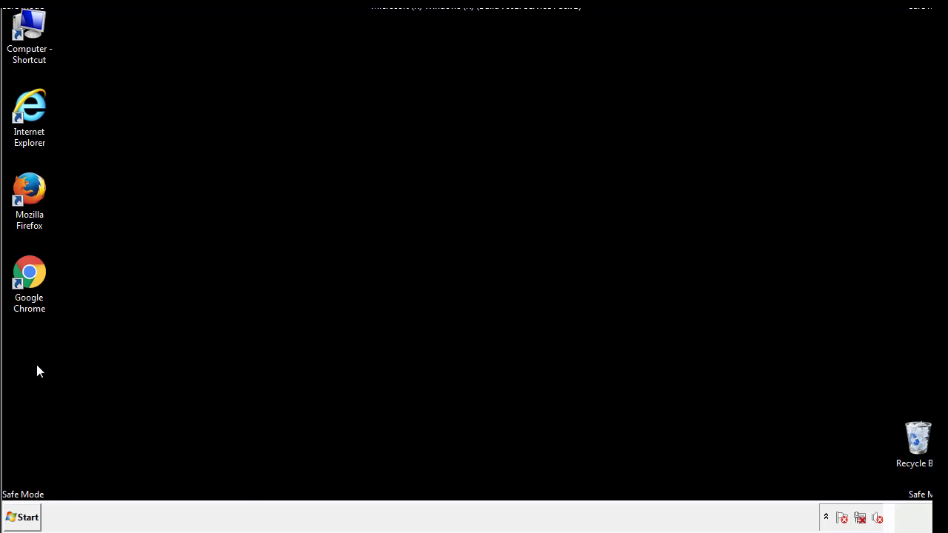
{"action": "left_click", "coordinate": [21, 520]}
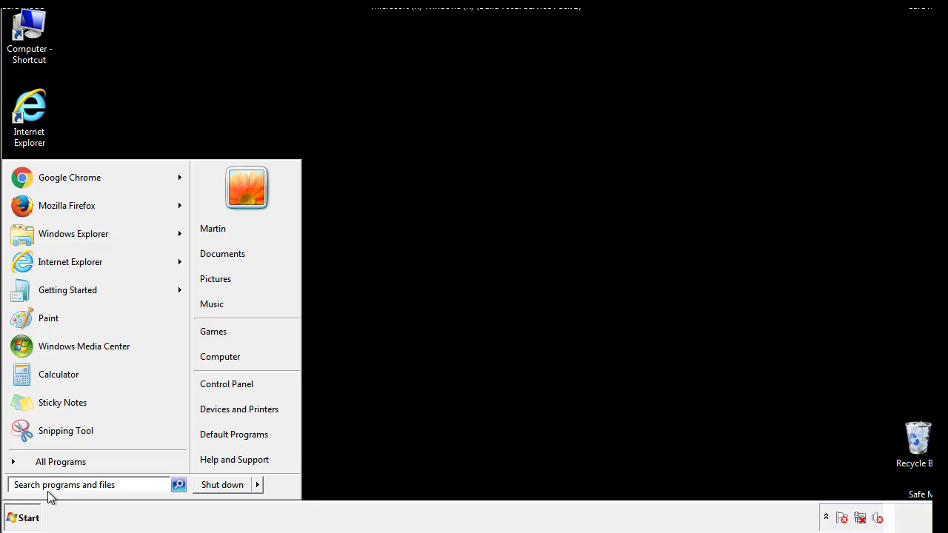
{"action": "type", "text": "mscon"}
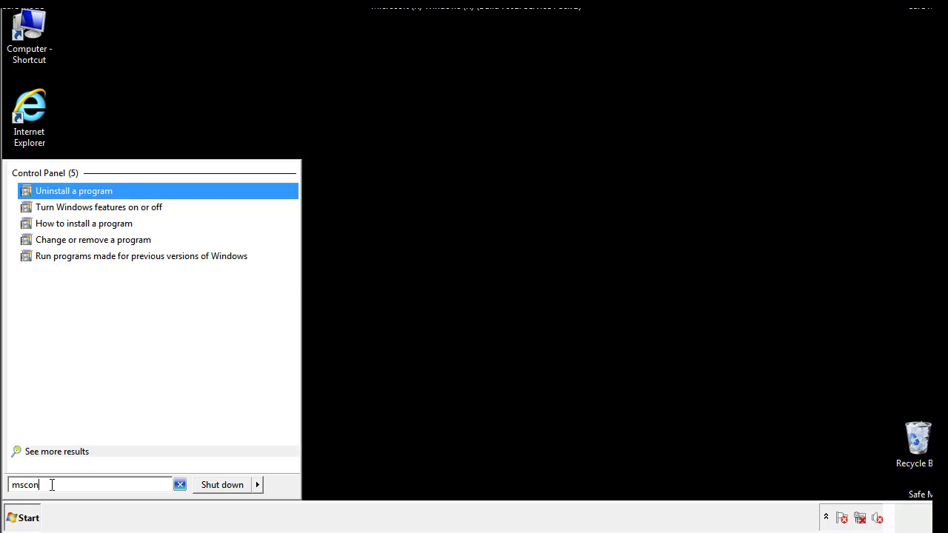
{"action": "type", "text": "fig"}
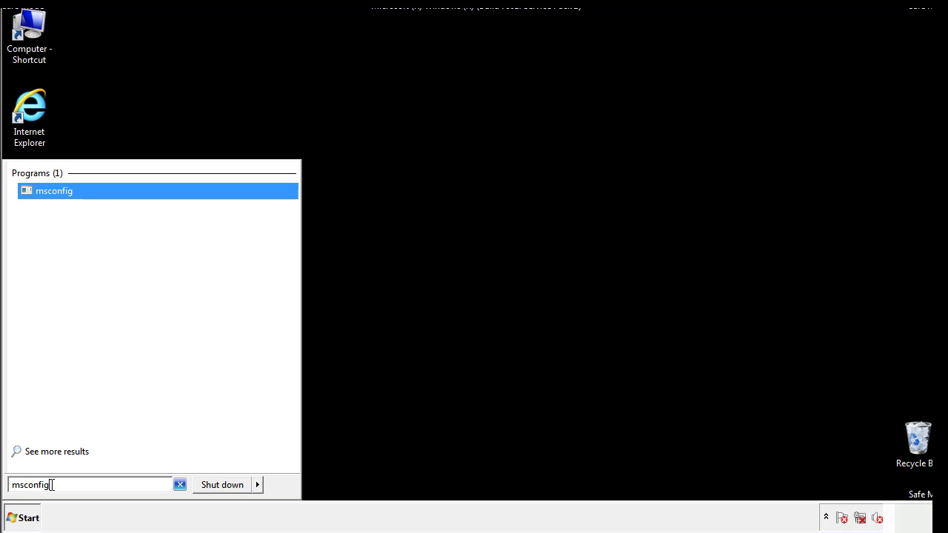
{"action": "key", "text": "Return"}
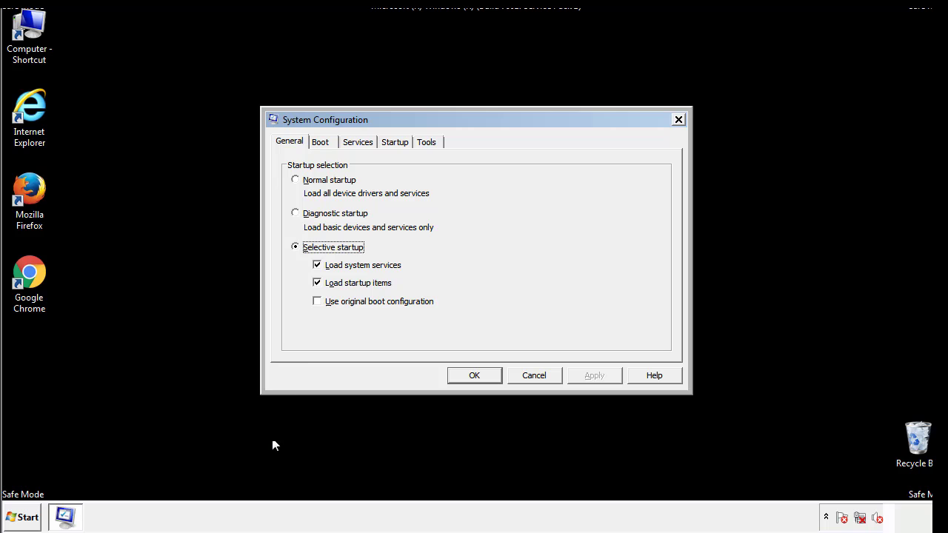
{"action": "left_click", "coordinate": [322, 141]}
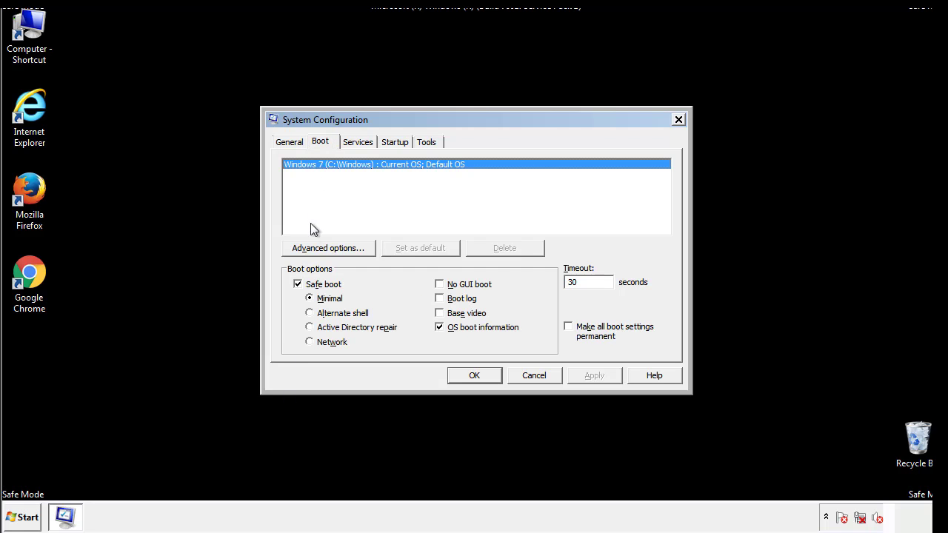
{"action": "left_click", "coordinate": [300, 286]}
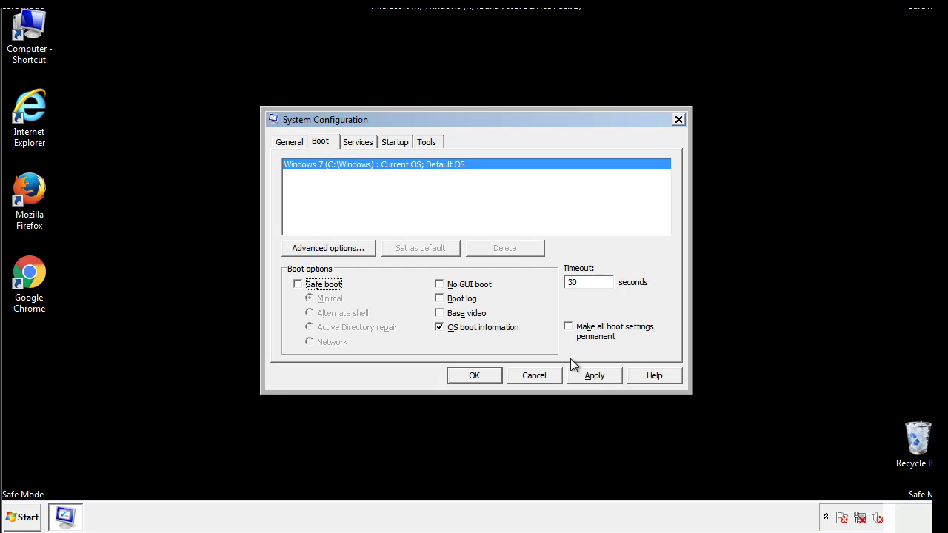
{"action": "left_click", "coordinate": [596, 375]}
{"action": "left_click", "coordinate": [471, 377]}
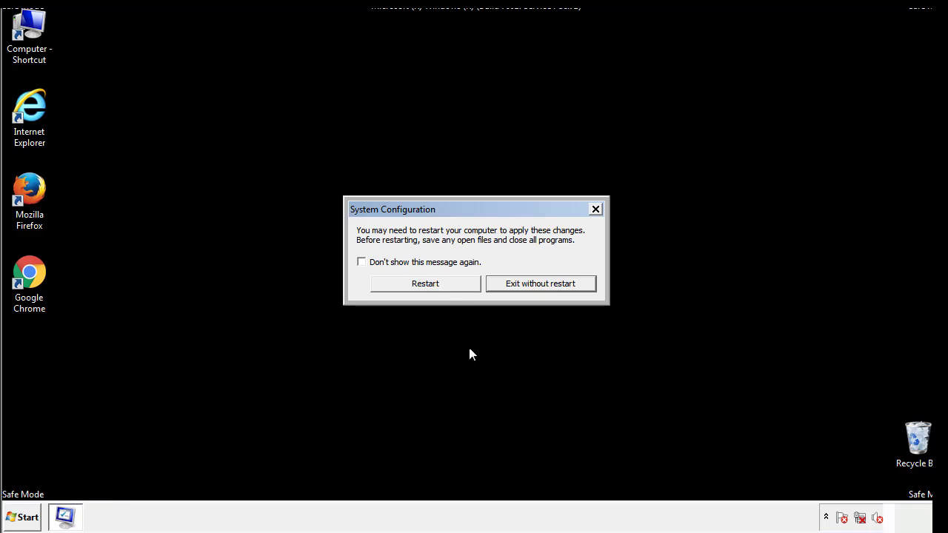
{"action": "left_click", "coordinate": [438, 288]}
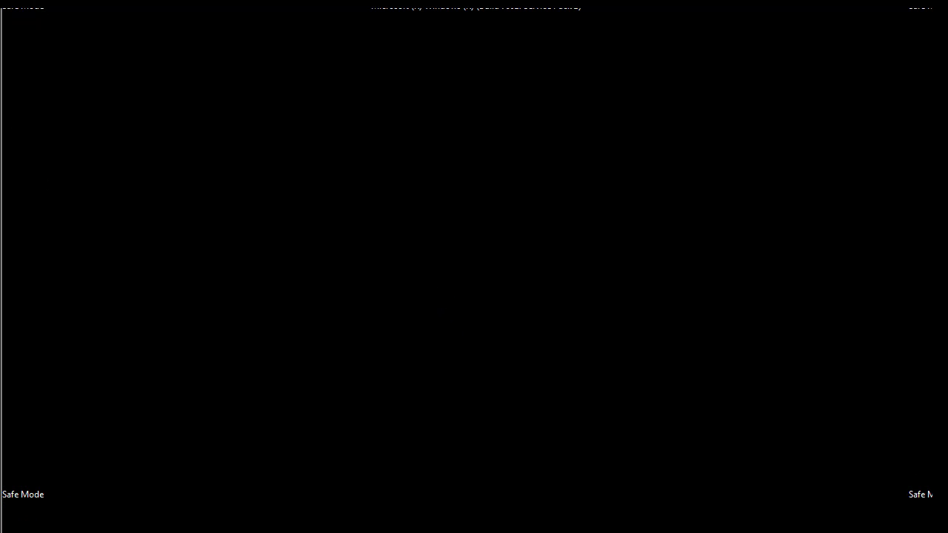